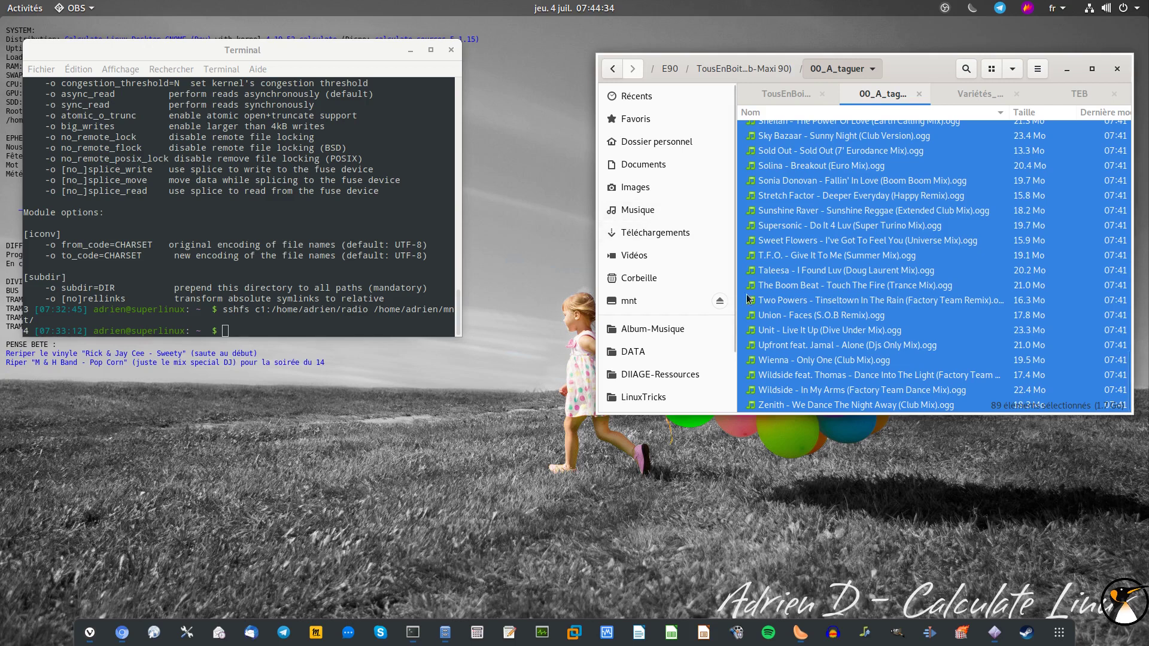
Open Clementine and add the track "T.F.O. - Give It To Me (Summer Mix).ogg" from the 00_A_taguer folder to its playlist
{"action": "left_click", "coordinate": [800, 633]}
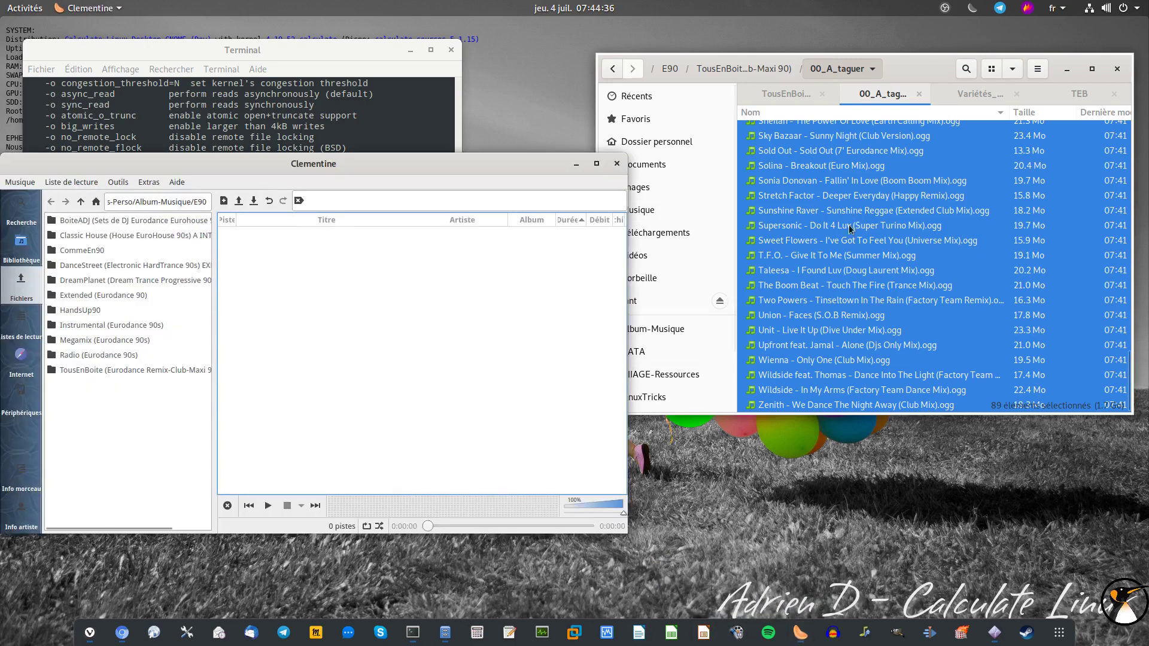
{"action": "left_click", "coordinate": [817, 258]}
{"action": "left_click_drag", "start_coordinate": [817, 257], "coordinate": [388, 231]}
{"action": "left_click", "coordinate": [379, 164]}
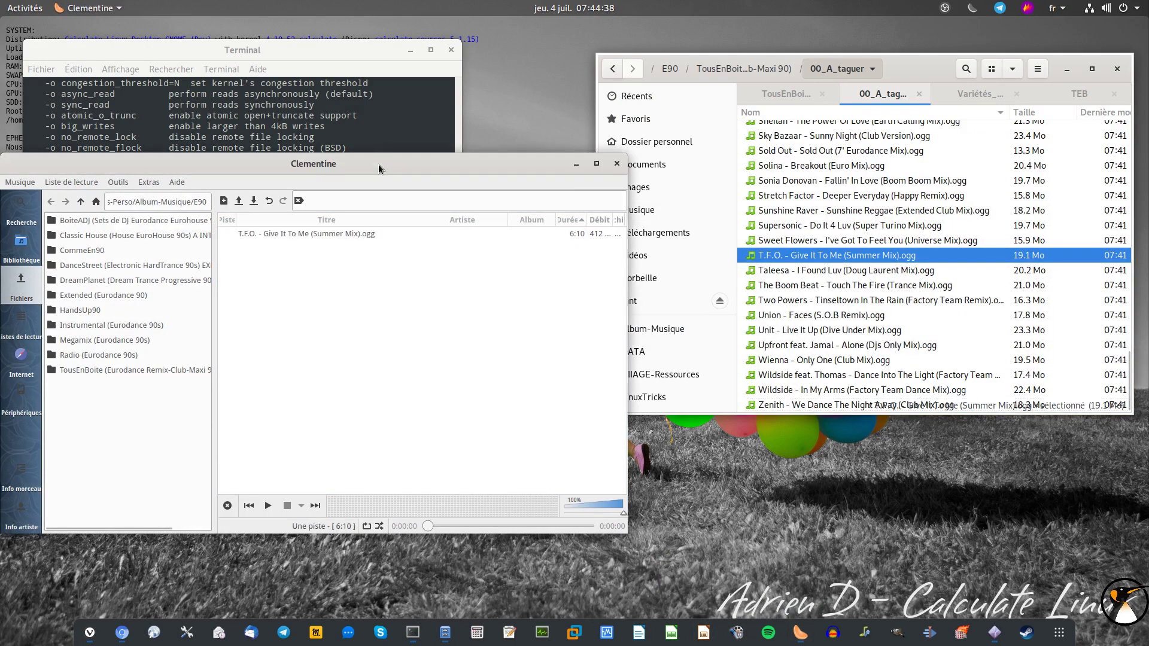
Open the tag editor for the T.F.O. track and go through its title, artist, album and album artist fields
{"action": "right_click", "coordinate": [266, 236]}
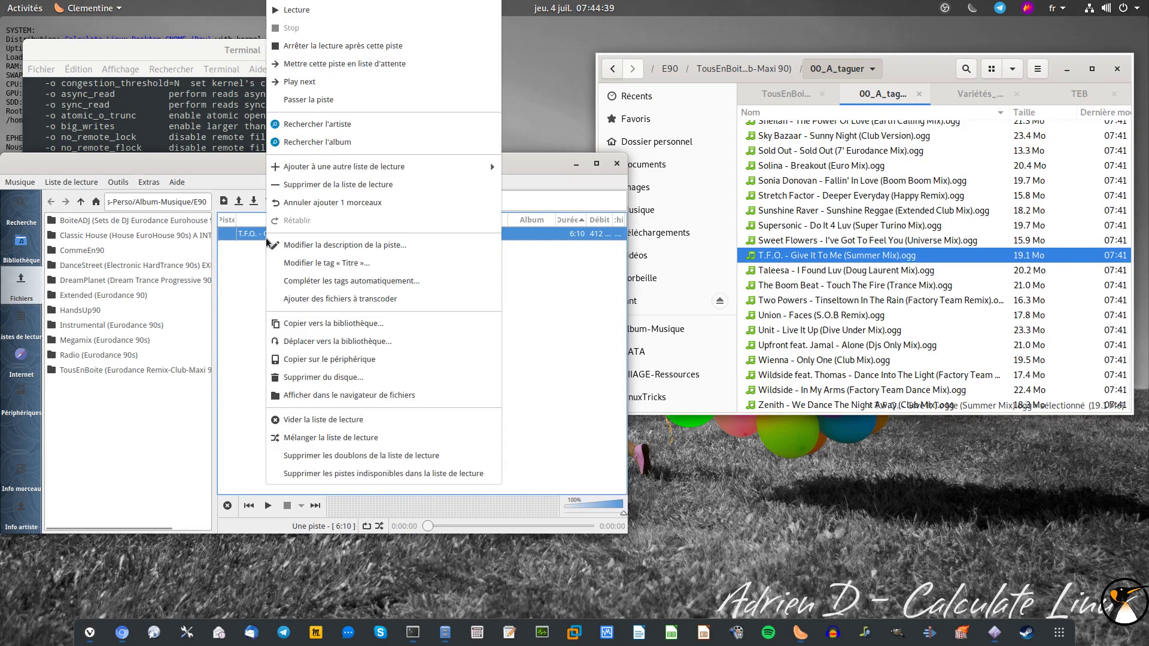
{"action": "left_click", "coordinate": [316, 245]}
{"action": "left_click", "coordinate": [498, 107]}
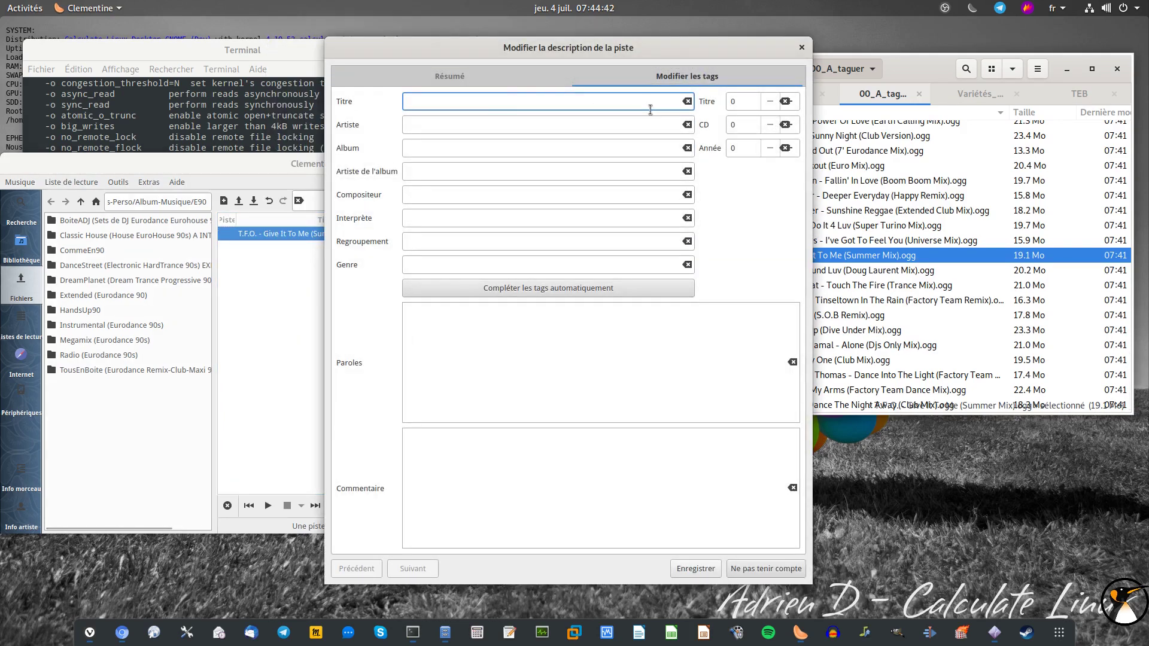
{"action": "key", "text": "Tab"}
{"action": "key", "text": "Tab"}
{"action": "key", "text": "Tab"}
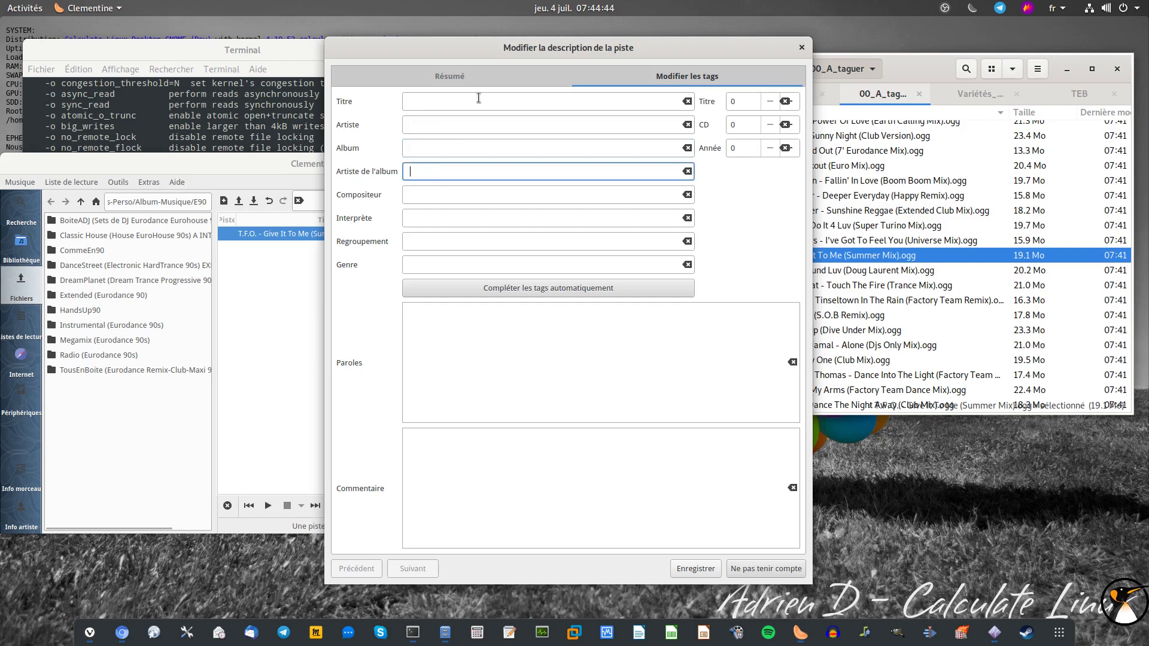
Try to complete the T.F.O. track's tags automatically, and cancel the tag fetcher
{"action": "left_click_drag", "start_coordinate": [518, 48], "coordinate": [566, 47]}
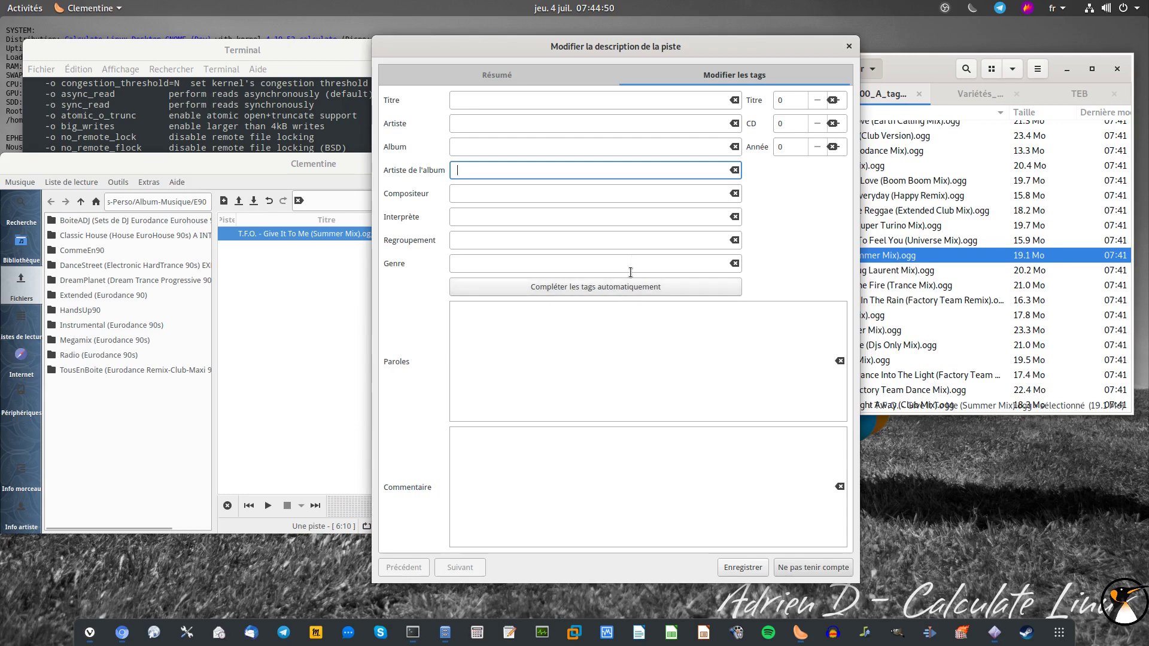
{"action": "left_click", "coordinate": [591, 287]}
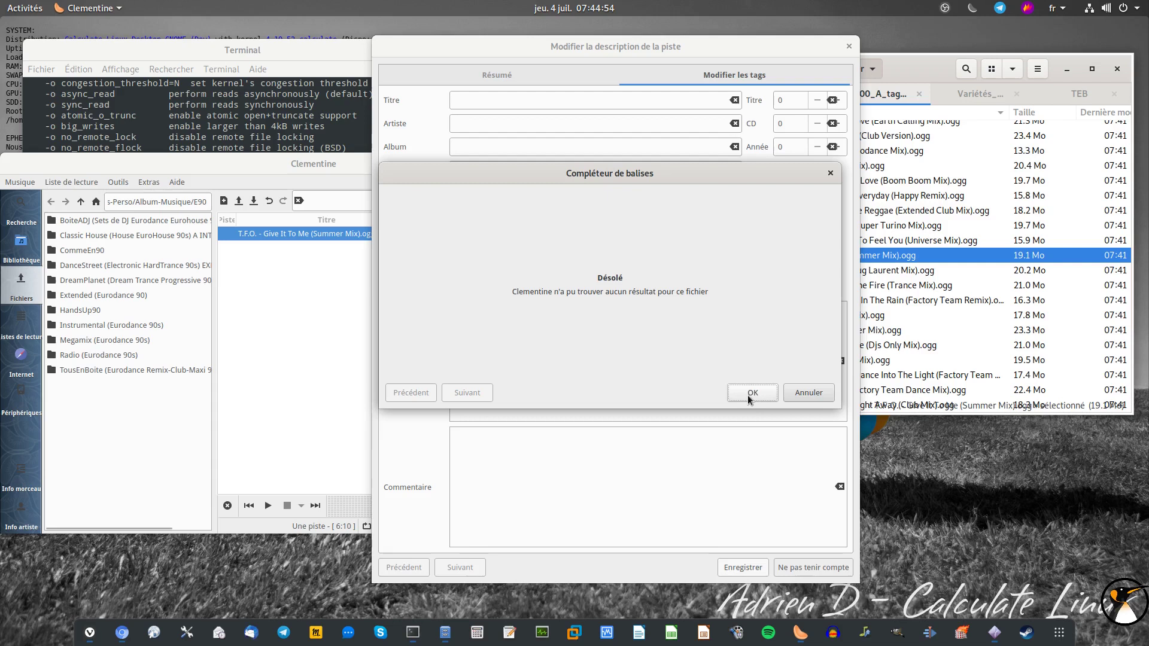
{"action": "left_click", "coordinate": [809, 393]}
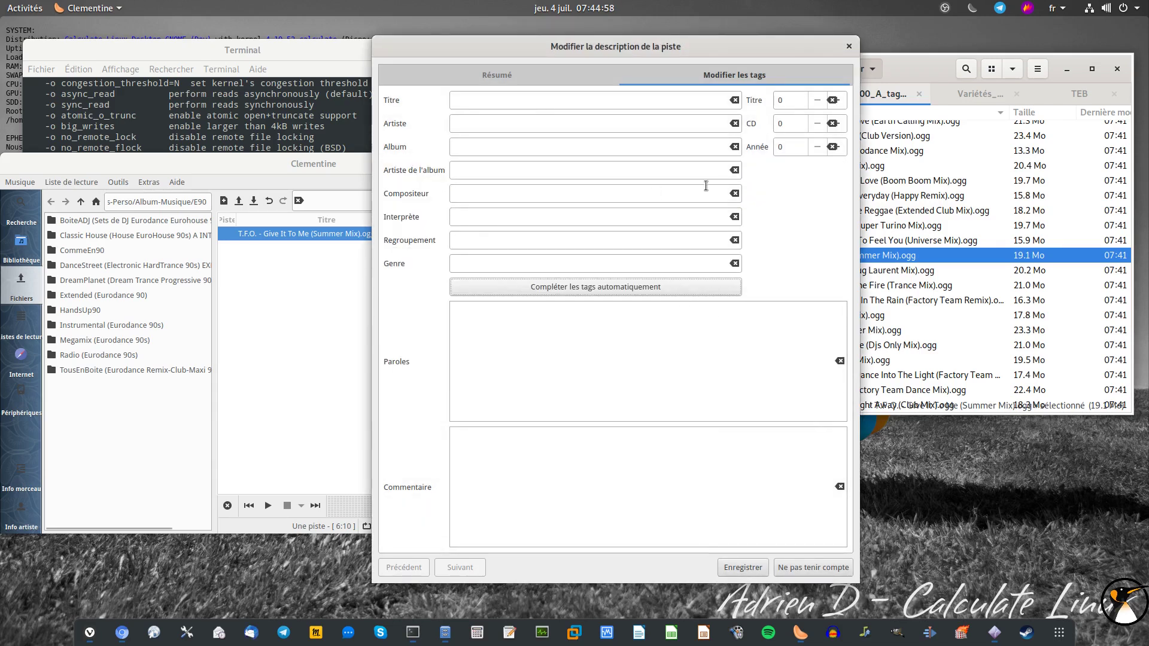
Examine the track number, CD and year fields of the T.F.O. track, and close the tag editor without saving
{"action": "left_click", "coordinate": [791, 101]}
{"action": "left_click", "coordinate": [793, 123]}
{"action": "left_click", "coordinate": [789, 145]}
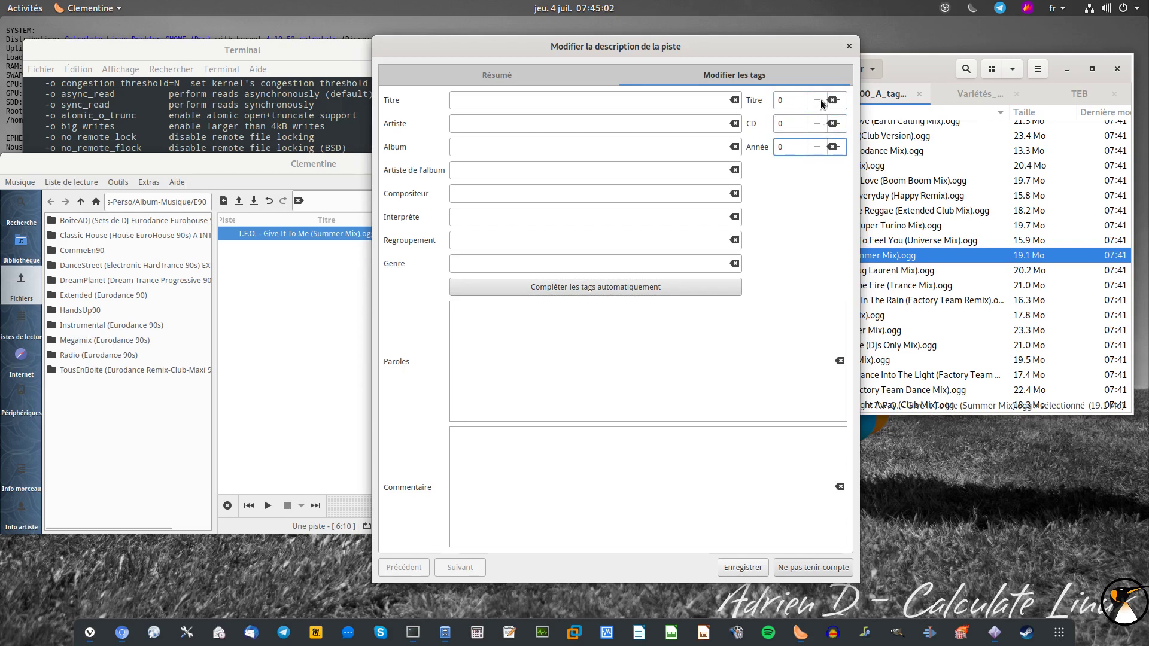
{"action": "left_click", "coordinate": [849, 47]}
Remove the T.F.O. track from the playlist and close Clementine
{"action": "left_click", "coordinate": [407, 234]}
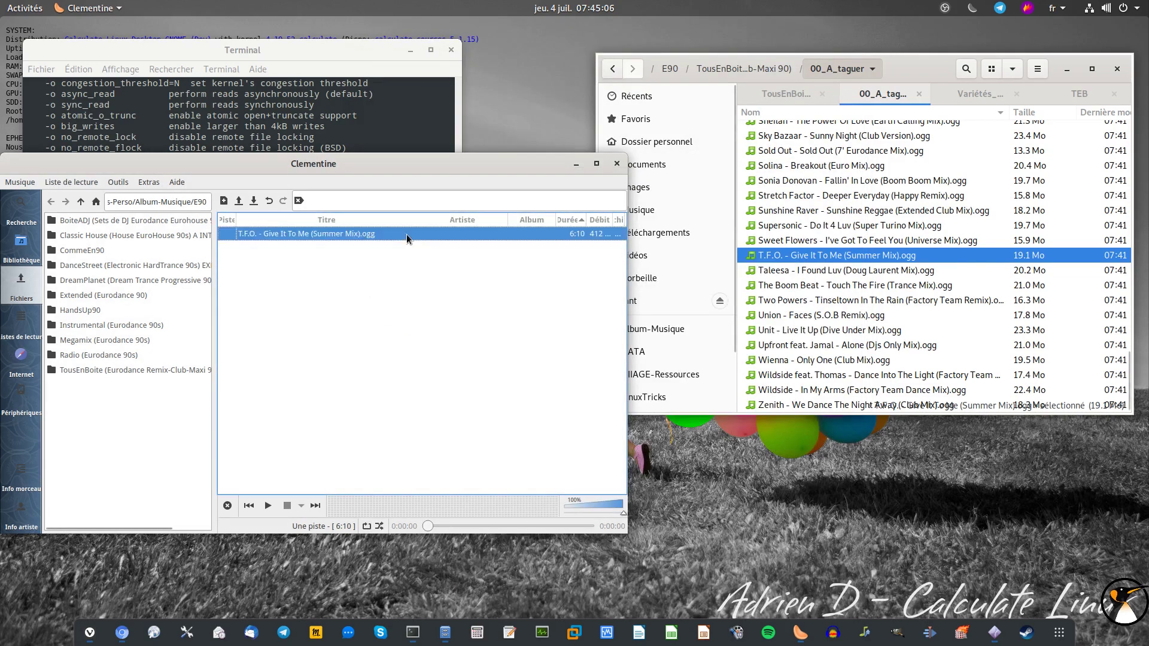
{"action": "key", "text": "Delete"}
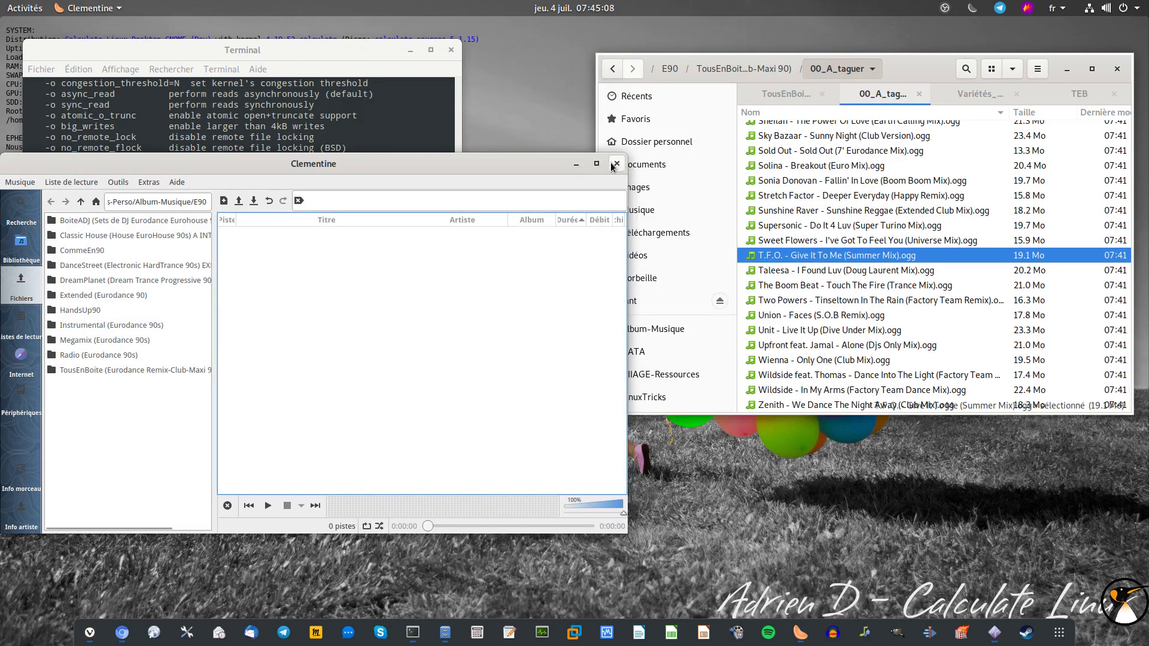
{"action": "left_click", "coordinate": [622, 165]}
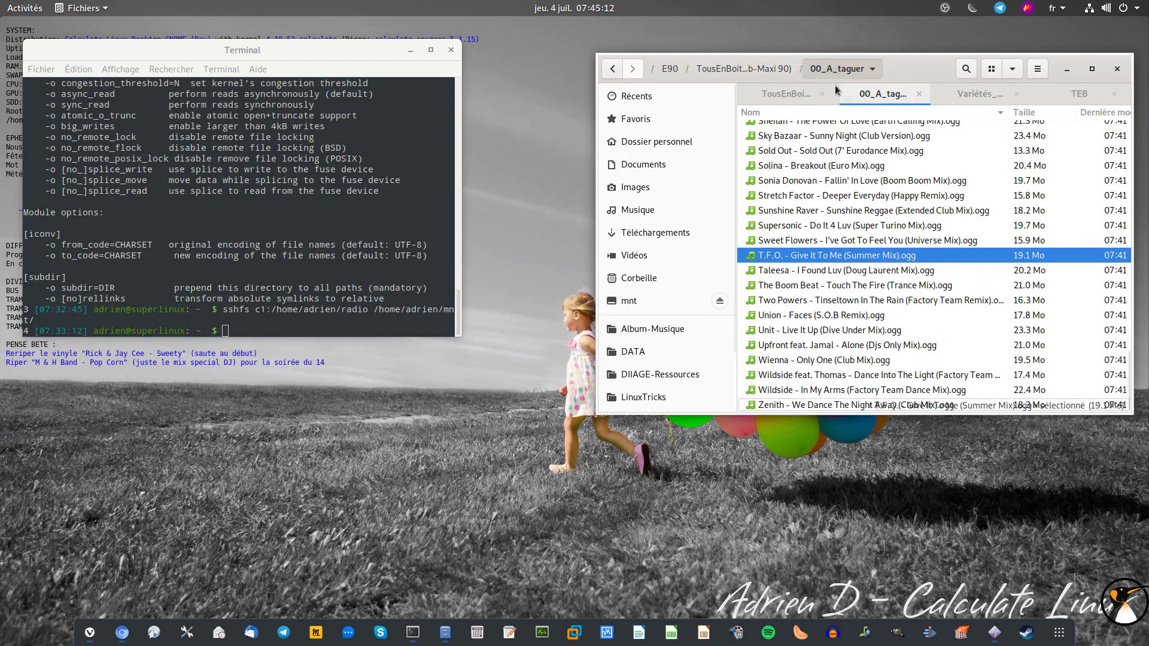
In the file manager, check the Variétés_en_Vrac OGG and TEB folders, and go up to the mnt root
{"action": "left_click", "coordinate": [966, 95]}
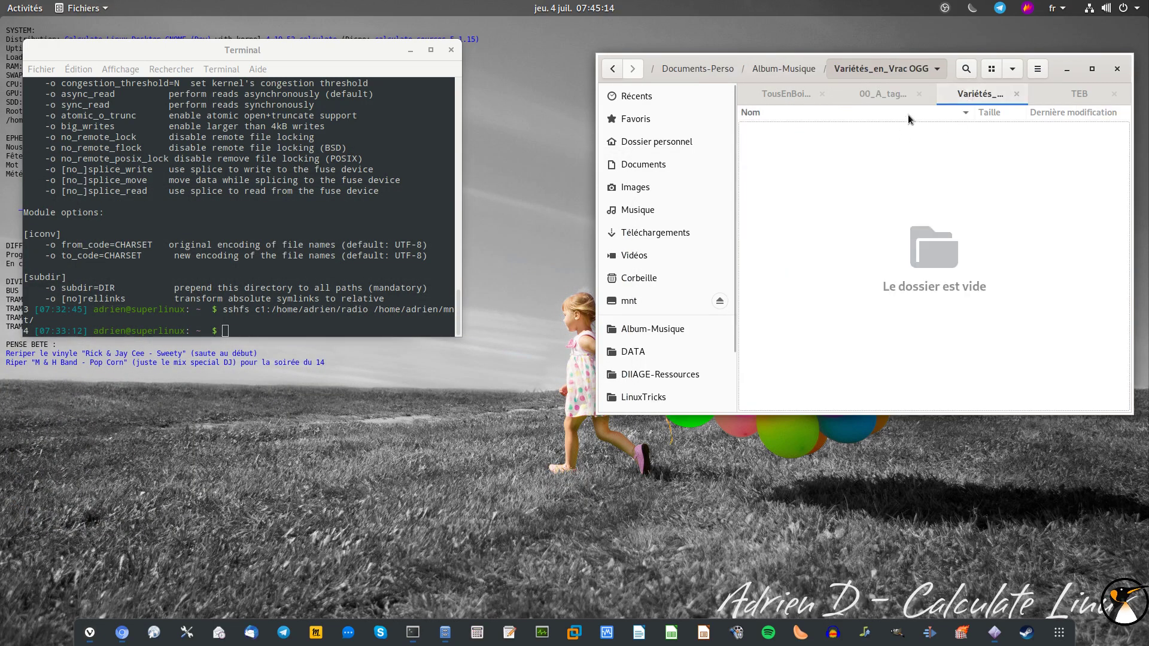
{"action": "left_click", "coordinate": [1071, 94]}
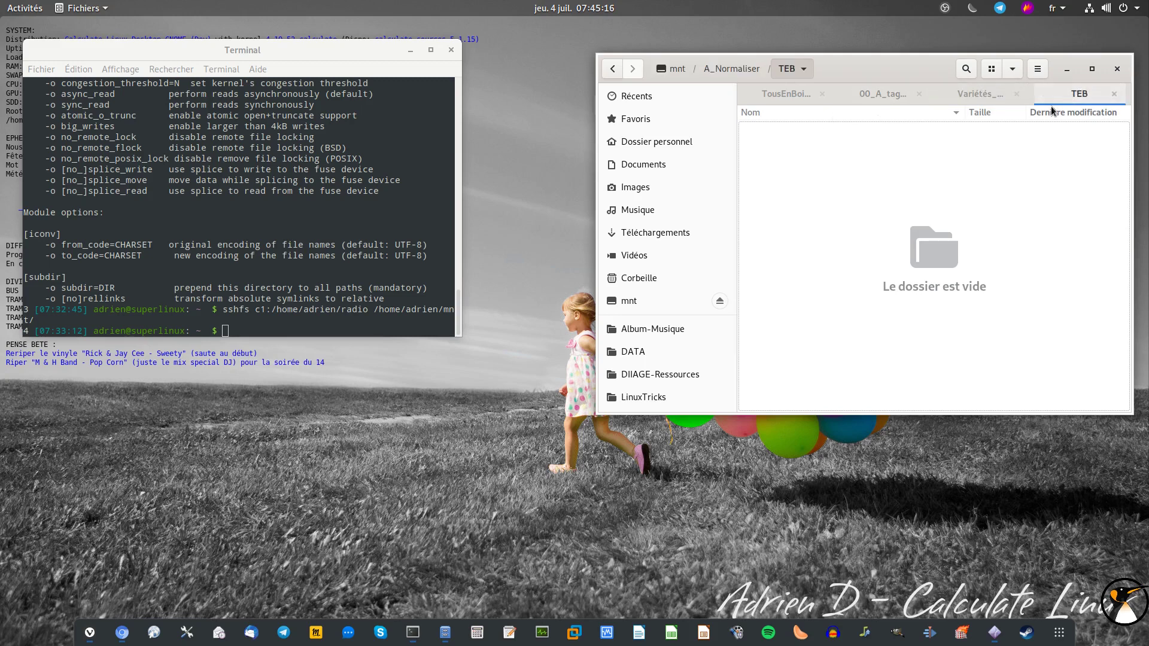
{"action": "left_click", "coordinate": [672, 70]}
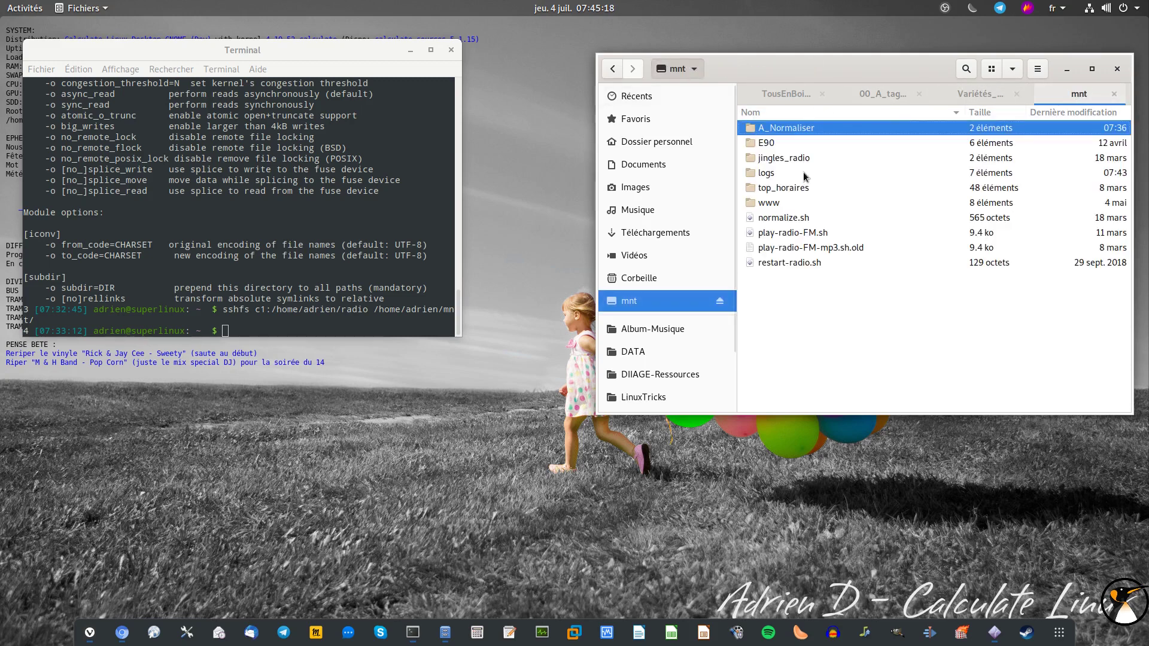
Look into the Playlist Radio and Tous en Boite folders under mnt/E90, and check the contents of A_Normaliser
{"action": "double_click", "coordinate": [773, 143]}
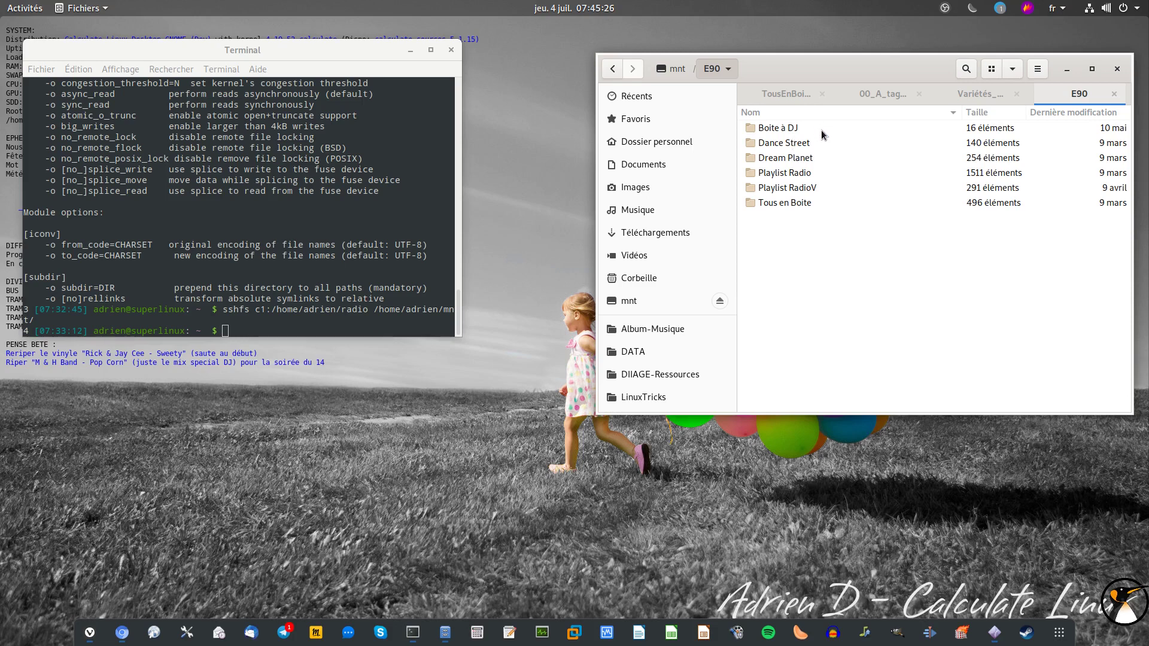
{"action": "double_click", "coordinate": [792, 173]}
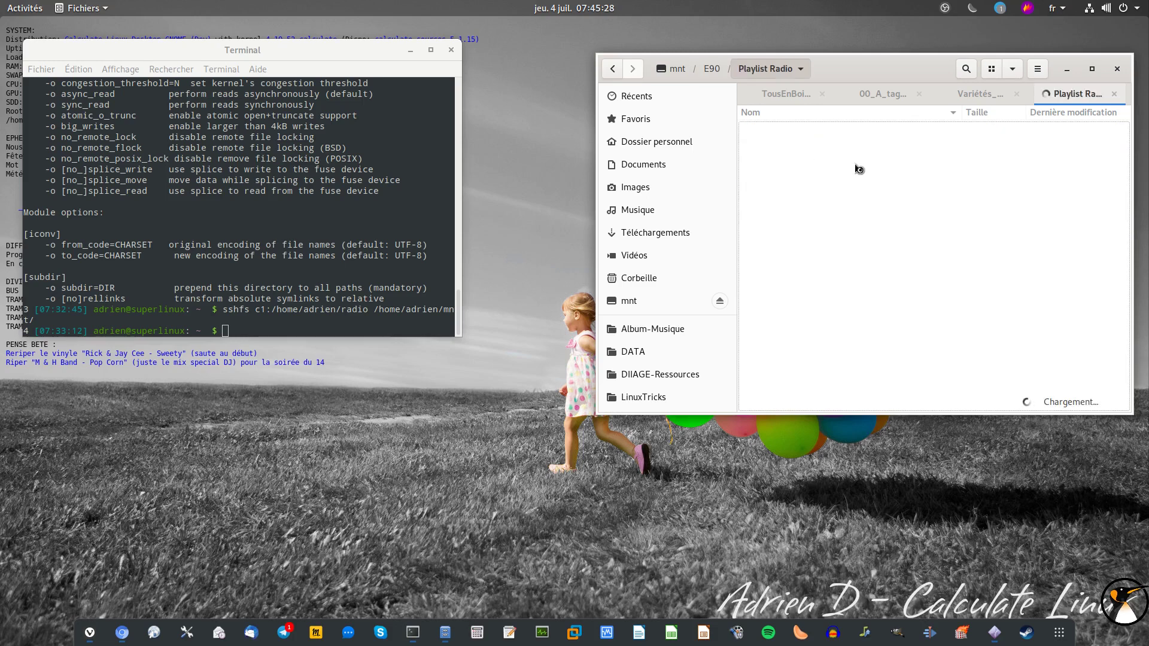
{"action": "left_click", "coordinate": [613, 69]}
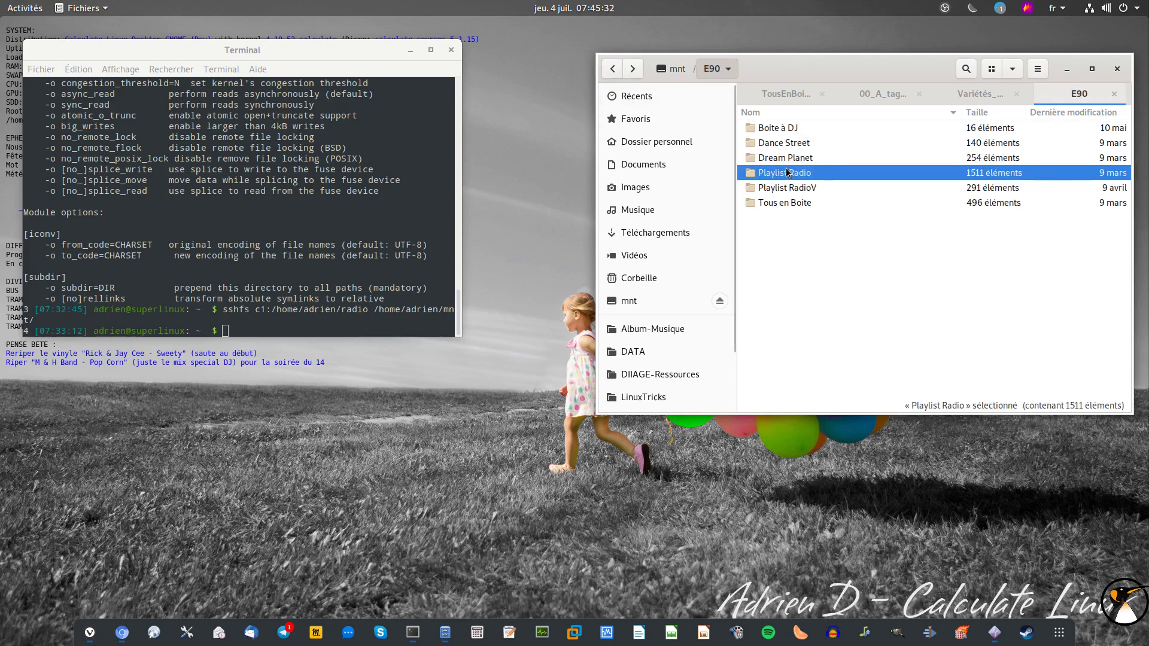
{"action": "double_click", "coordinate": [791, 202]}
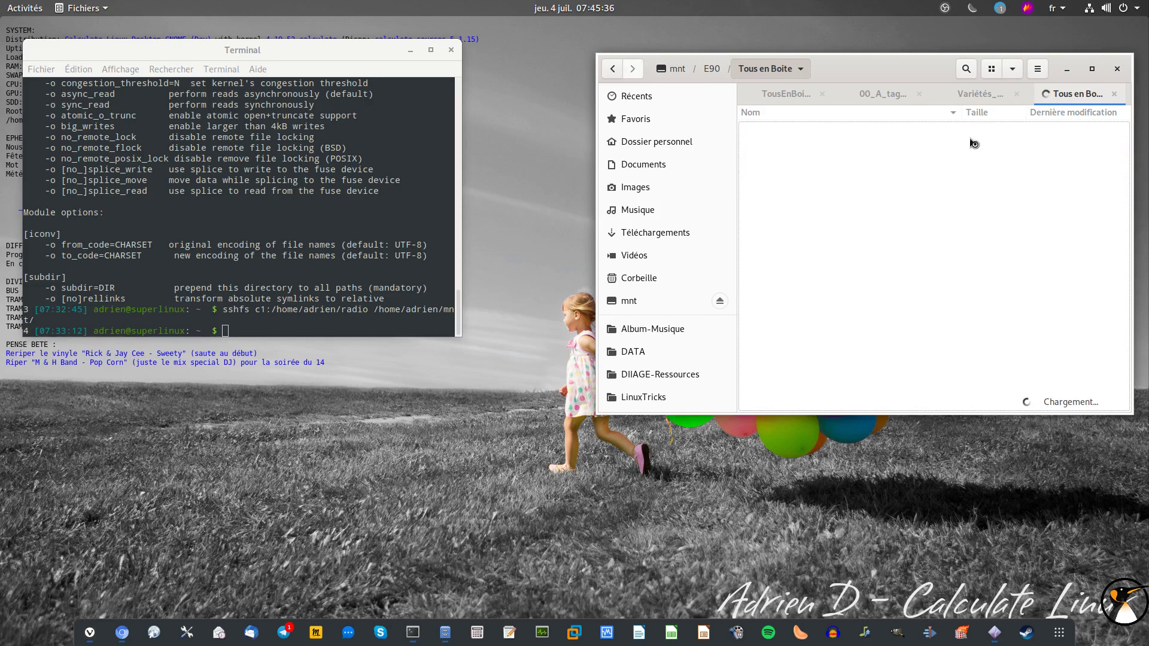
{"action": "left_click", "coordinate": [608, 73]}
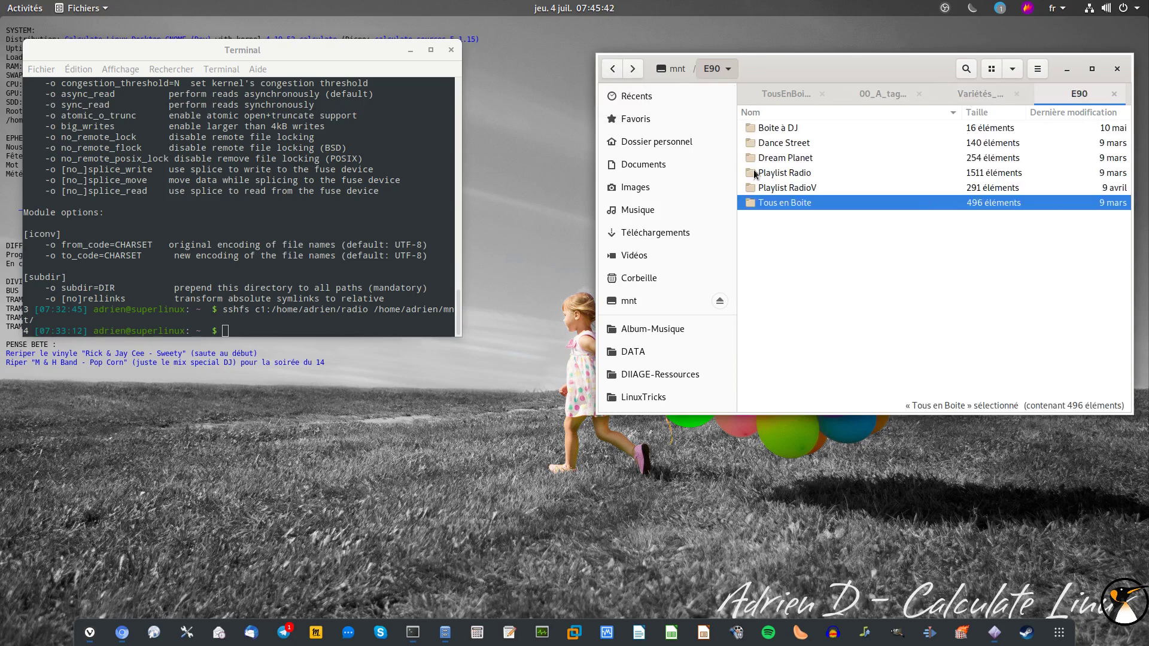
{"action": "left_click", "coordinate": [612, 69]}
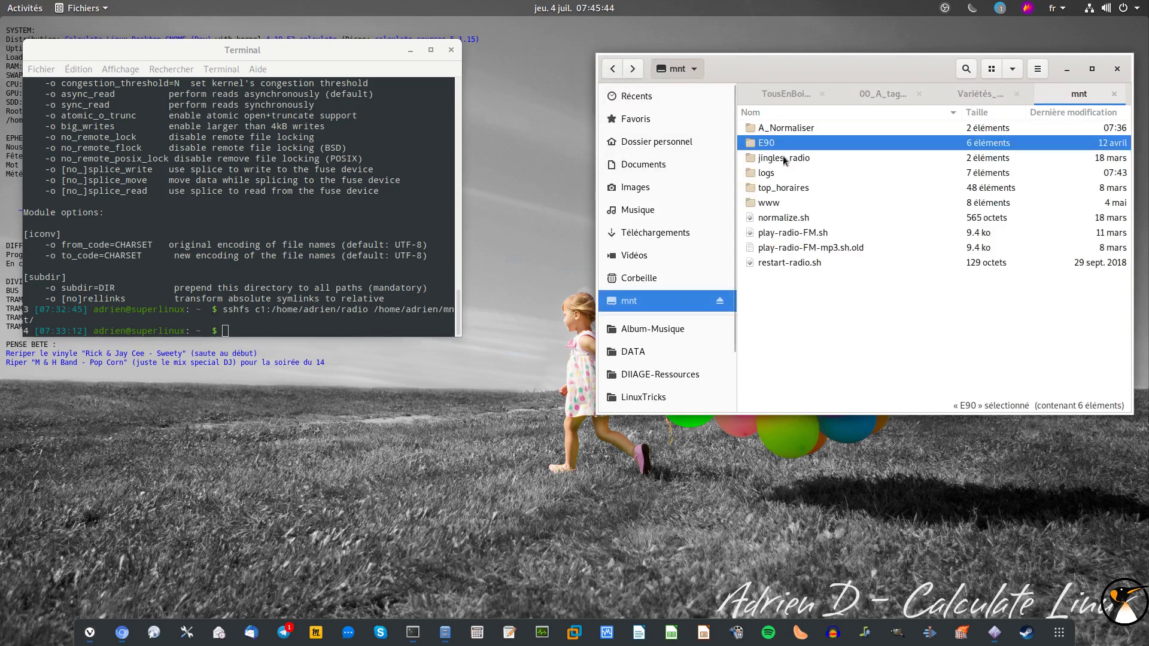
{"action": "double_click", "coordinate": [789, 128]}
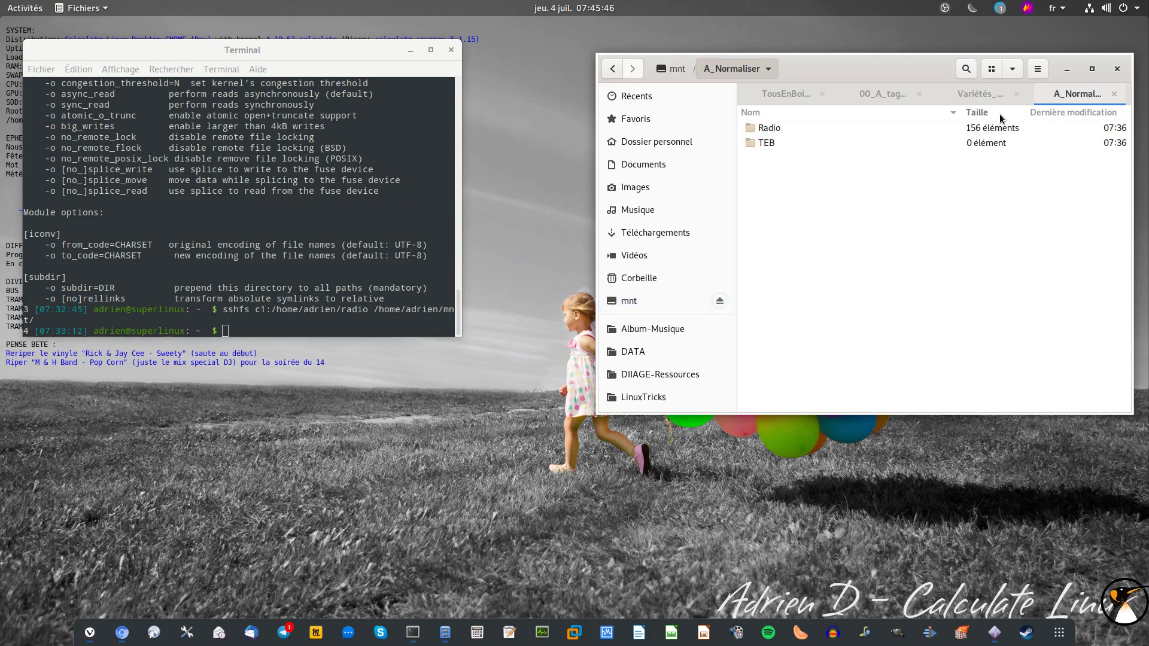
Examine the subfolders of the local Album-Musique/E90 folder and reopen TousEnBoite (Eurodance Remix-Club-Maxi 90)
{"action": "left_click", "coordinate": [774, 97]}
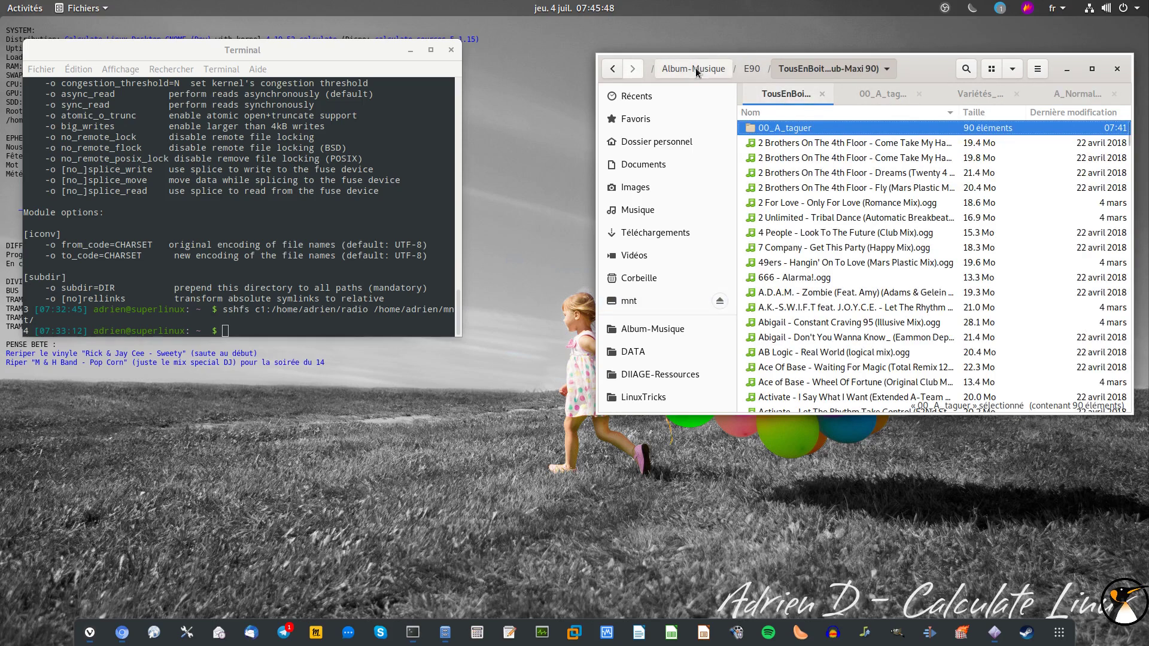
{"action": "left_click", "coordinate": [749, 69]}
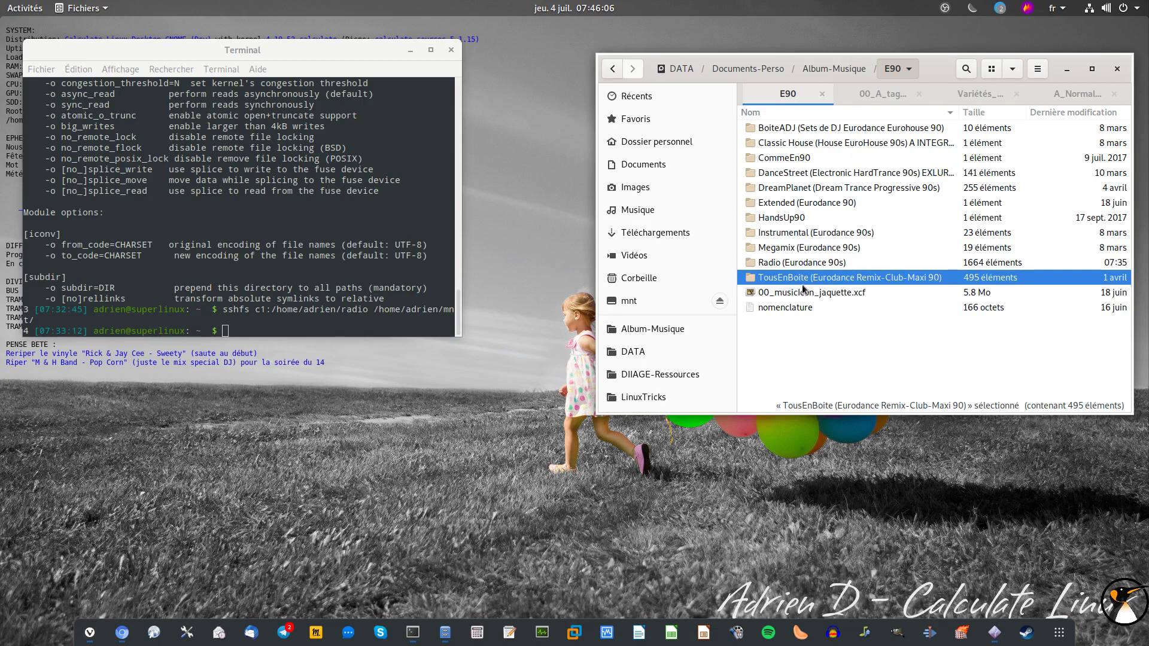
{"action": "double_click", "coordinate": [808, 277]}
Look through the list of music files in the 00_A_taguer folder
{"action": "left_click", "coordinate": [855, 90]}
{"action": "left_click_drag", "start_coordinate": [899, 71], "coordinate": [891, 62]}
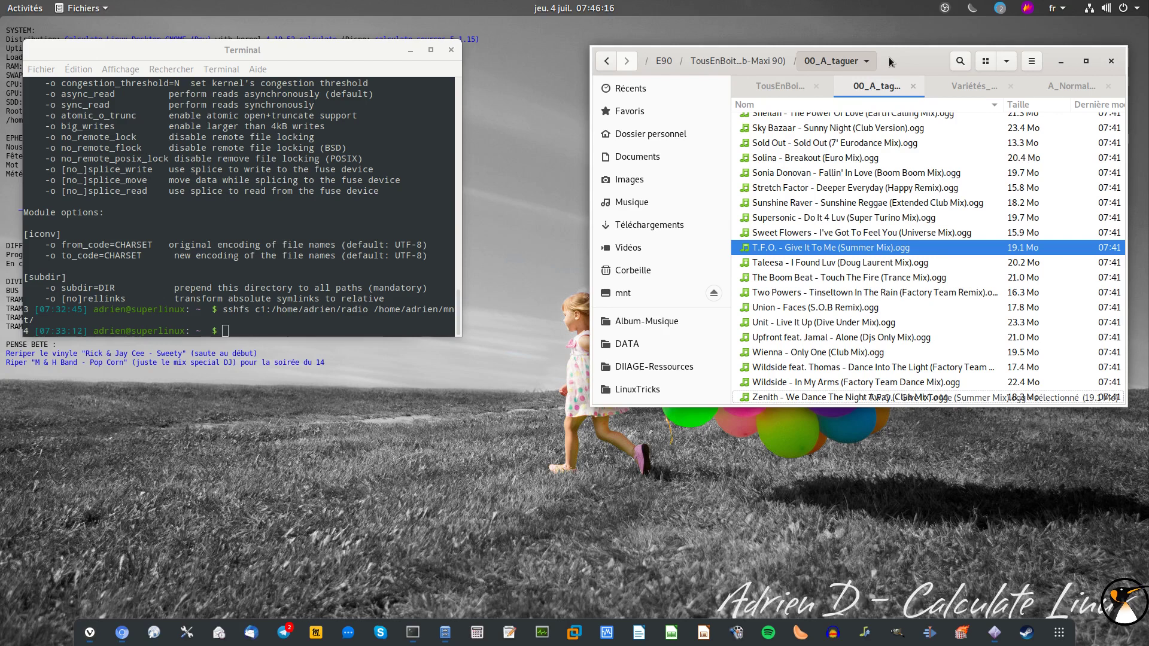
{"action": "left_click_drag", "start_coordinate": [1118, 353], "coordinate": [1121, 96]}
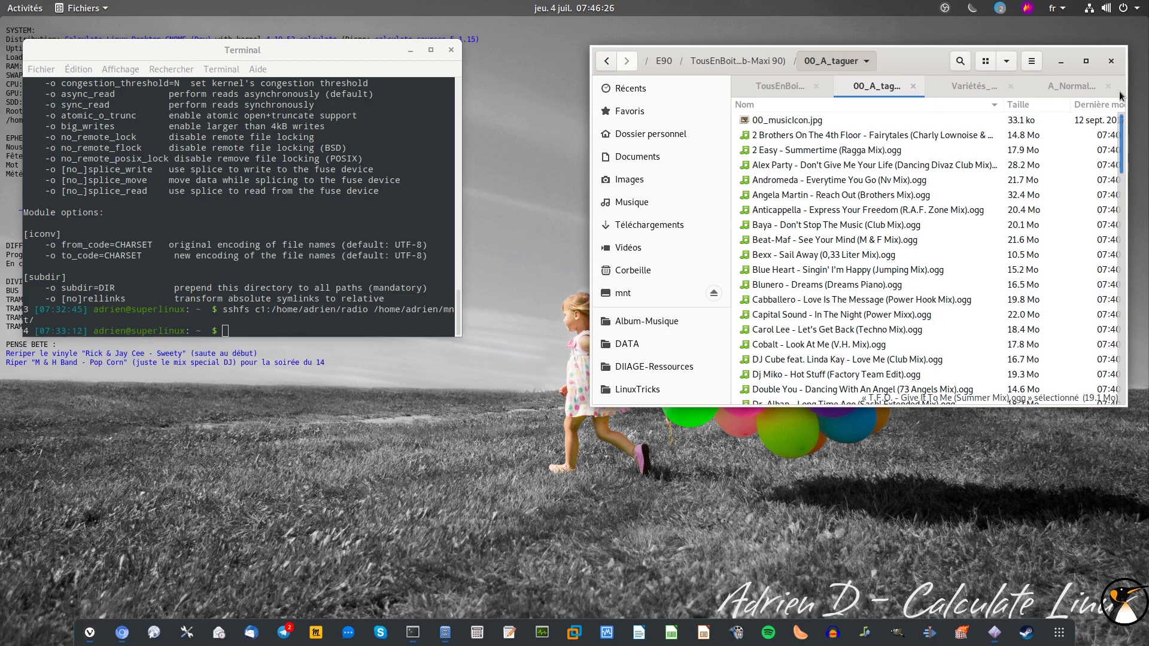
{"action": "left_click_drag", "start_coordinate": [1121, 95], "coordinate": [1119, 214]}
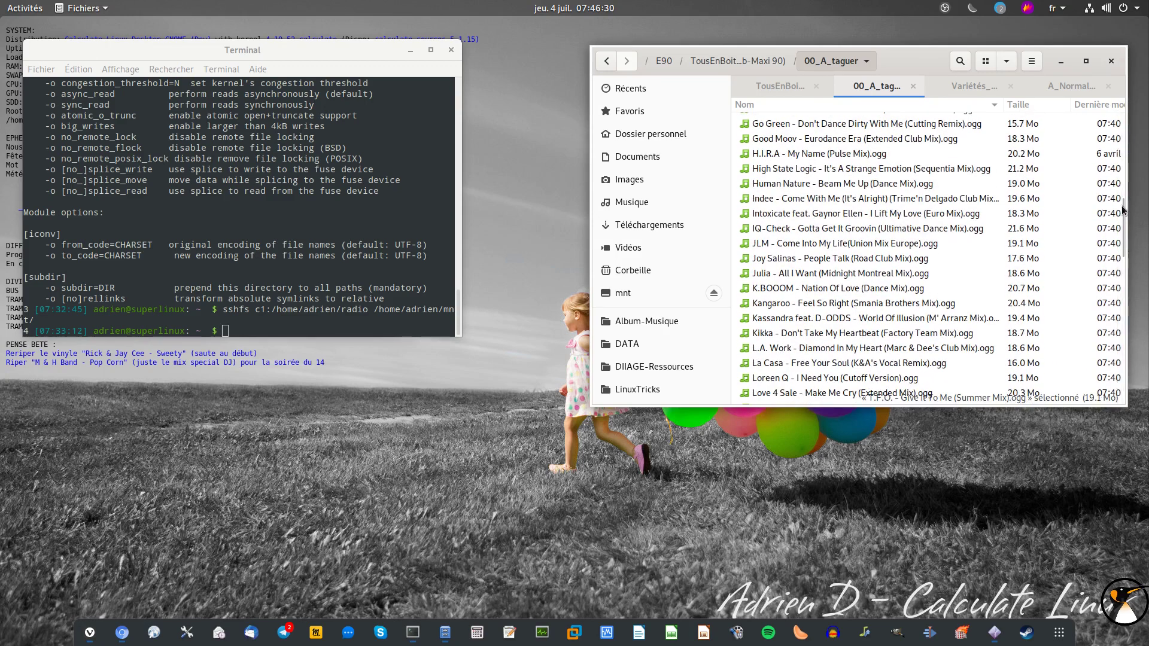
{"action": "left_click_drag", "start_coordinate": [1123, 227], "coordinate": [1123, 117]}
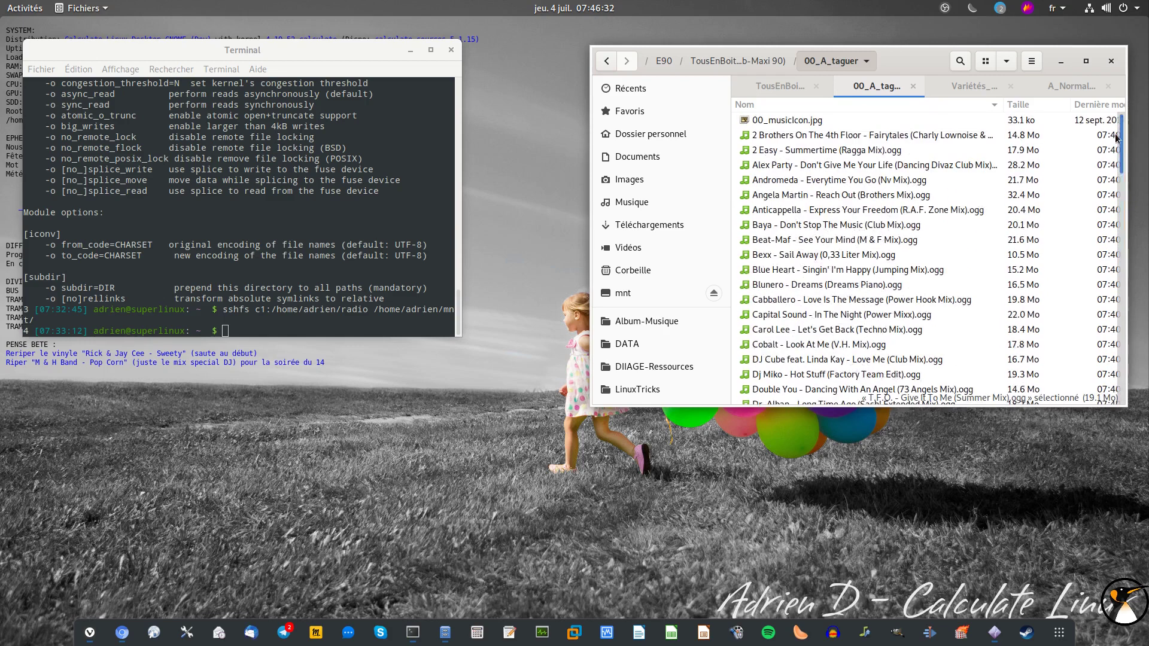
Select all the OGG files in 00_A_taguer, from 2 Brothers On The 4th Floor through Zenith
{"action": "left_click", "coordinate": [834, 136]}
{"action": "left_click_drag", "start_coordinate": [1124, 167], "coordinate": [823, 394]}
{"action": "left_click", "coordinate": [822, 396], "text": "shift"}
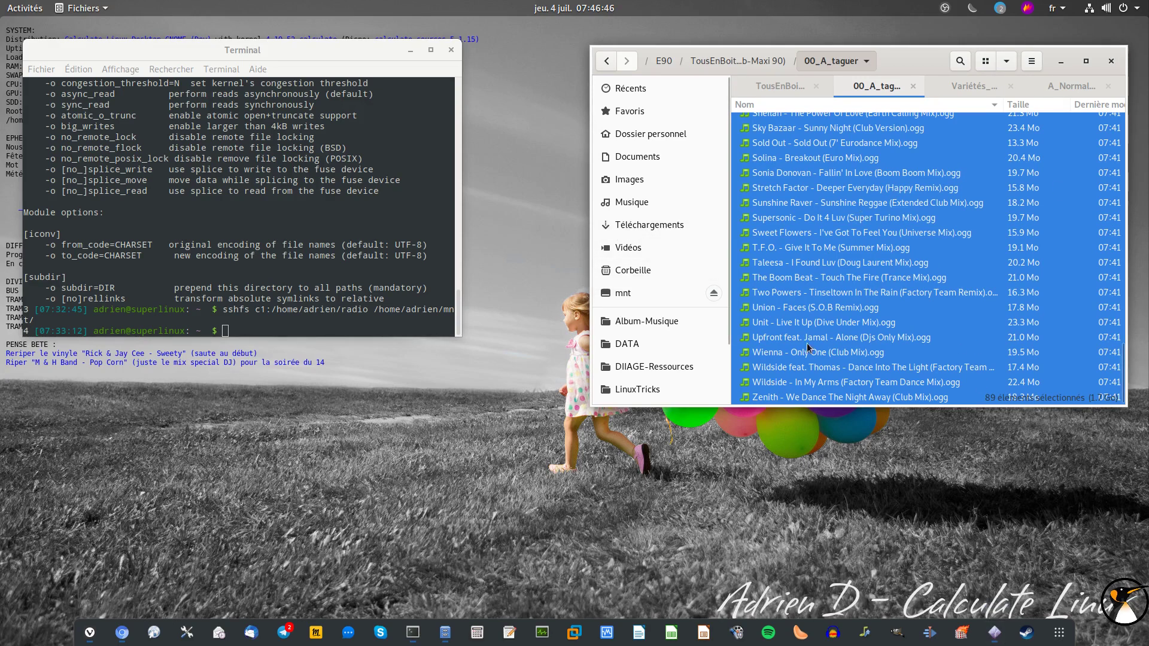
Open a private window in the Web browser and search for "easytag"
{"action": "right_click", "coordinate": [154, 633]}
{"action": "left_click", "coordinate": [176, 567]}
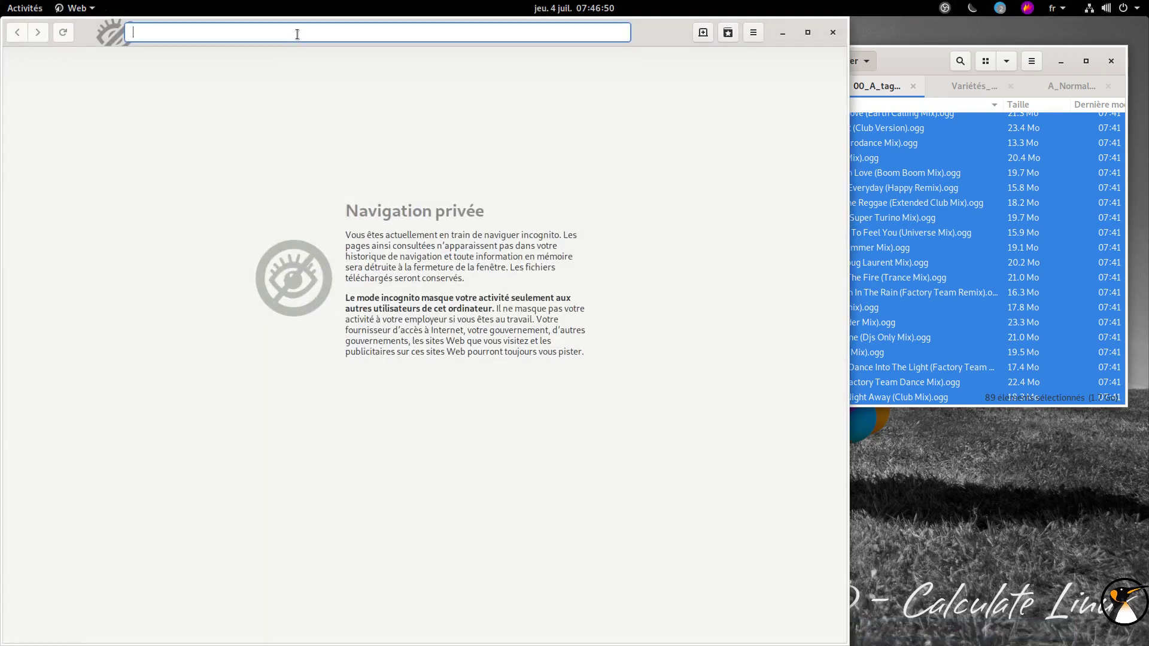
{"action": "type", "text": "easytag"}
{"action": "key", "text": "Return"}
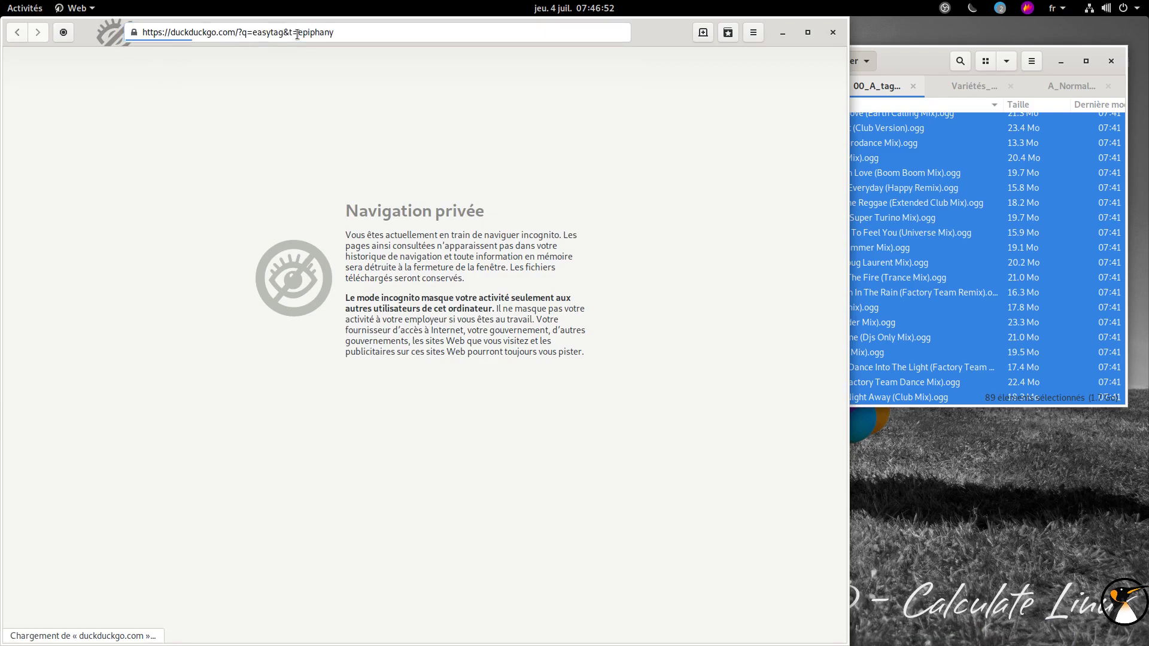
{"action": "left_click_drag", "start_coordinate": [641, 30], "coordinate": [726, 31]}
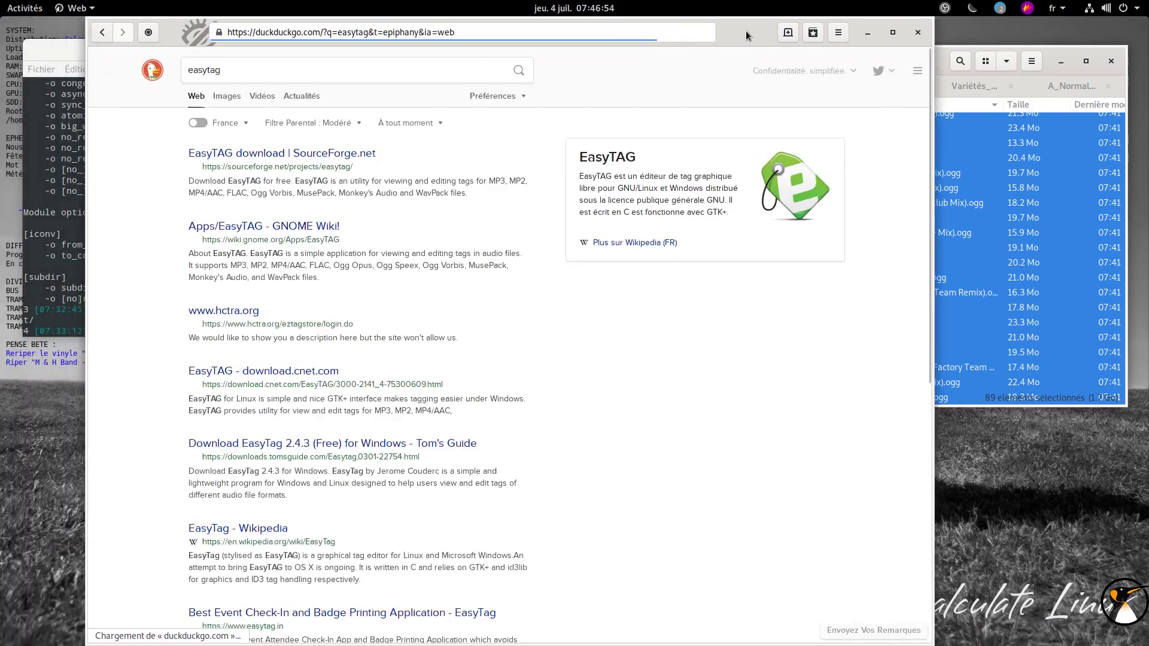
Open the Apps/EasyTAG page on the GNOME Wiki and read its description and features list
{"action": "left_click", "coordinate": [253, 230]}
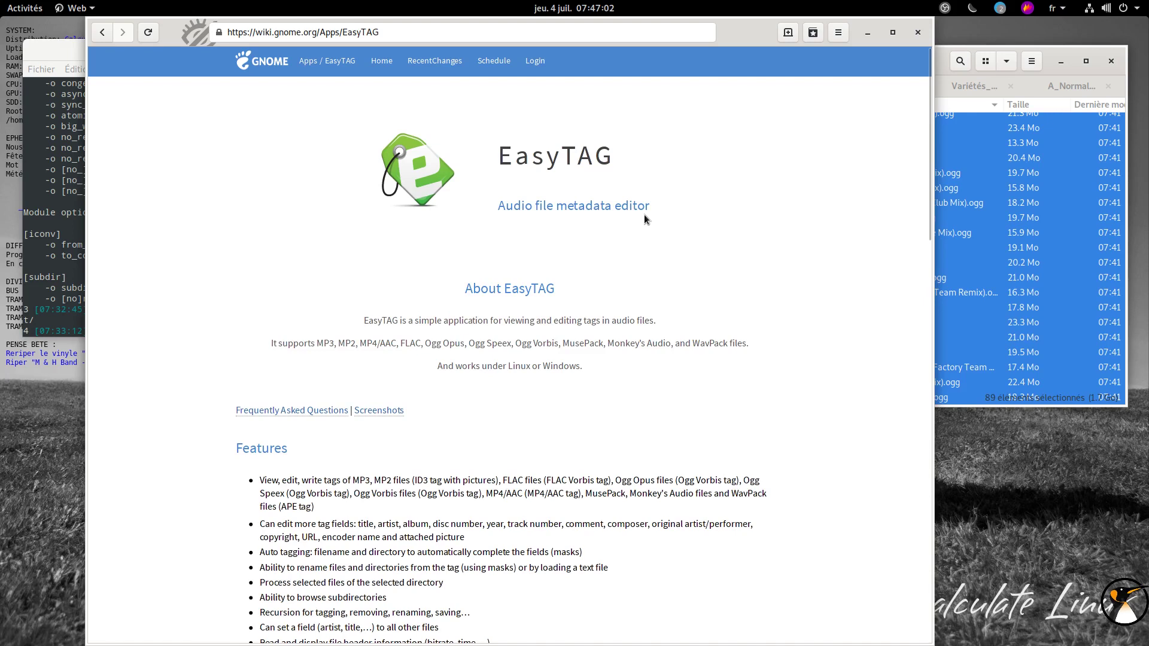
{"action": "scroll", "coordinate": [617, 214], "scroll_direction": "down", "scroll_amount": 2}
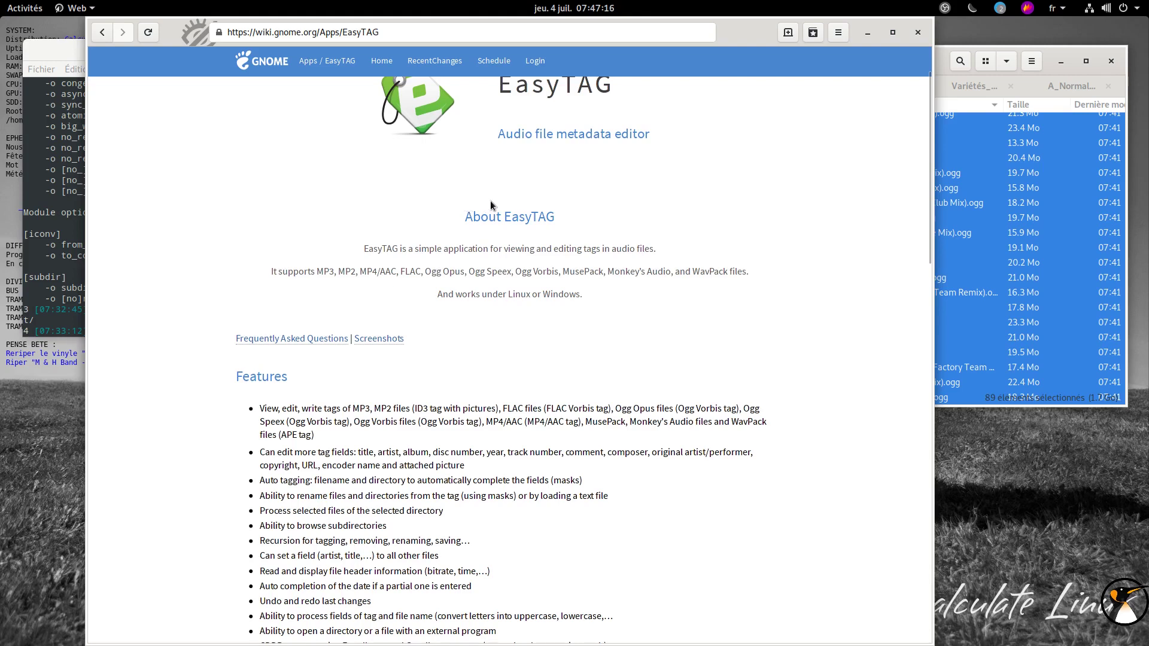
{"action": "scroll", "coordinate": [490, 207], "scroll_direction": "down", "scroll_amount": 3}
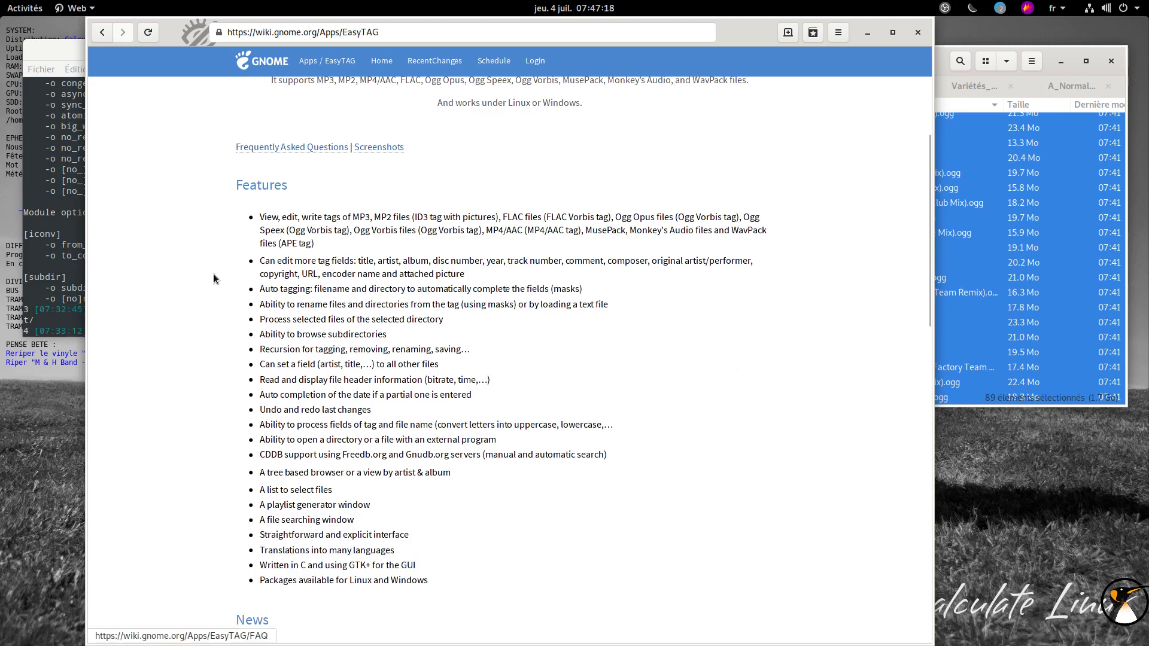
Leave the web browser and open the selected OGG files from 00_A_taguer in EasyTAG
{"action": "left_click", "coordinate": [868, 32]}
{"action": "scroll", "coordinate": [860, 238], "scroll_direction": "up", "scroll_amount": 20}
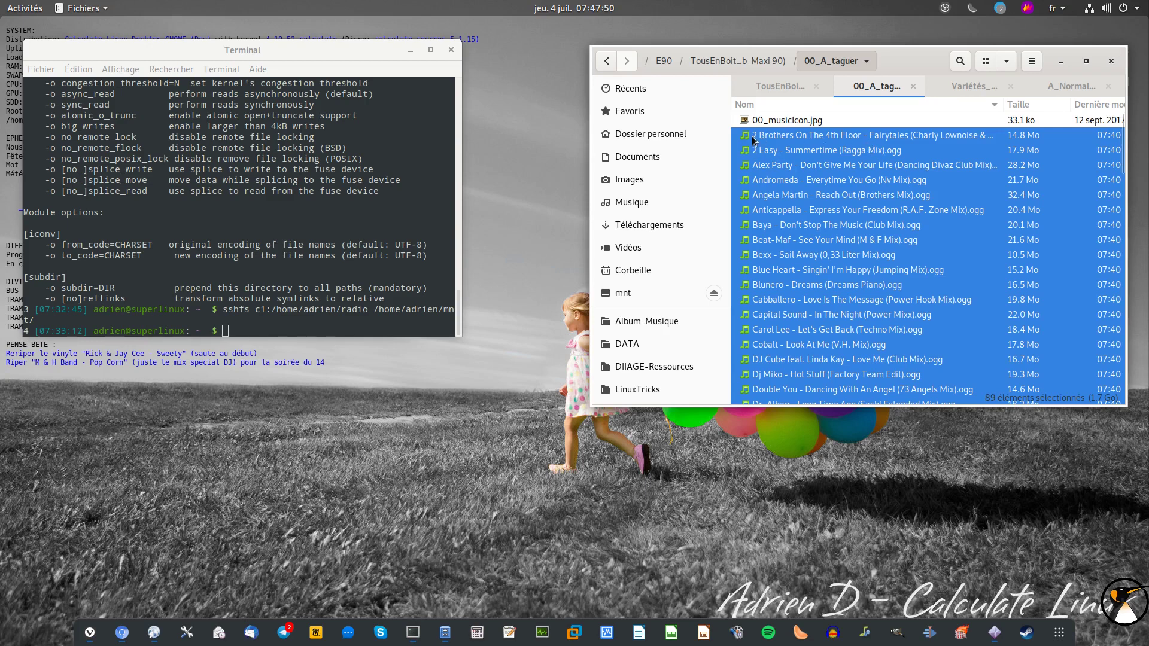
{"action": "right_click", "coordinate": [823, 166]}
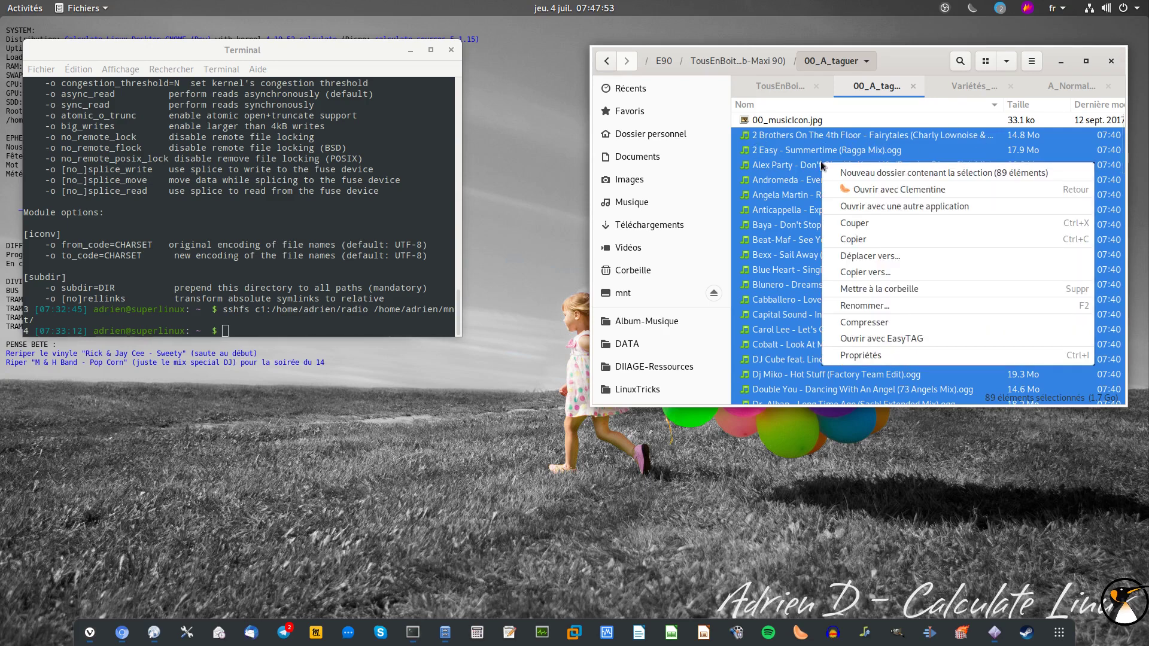
{"action": "left_click", "coordinate": [853, 206]}
{"action": "left_click", "coordinate": [981, 110]}
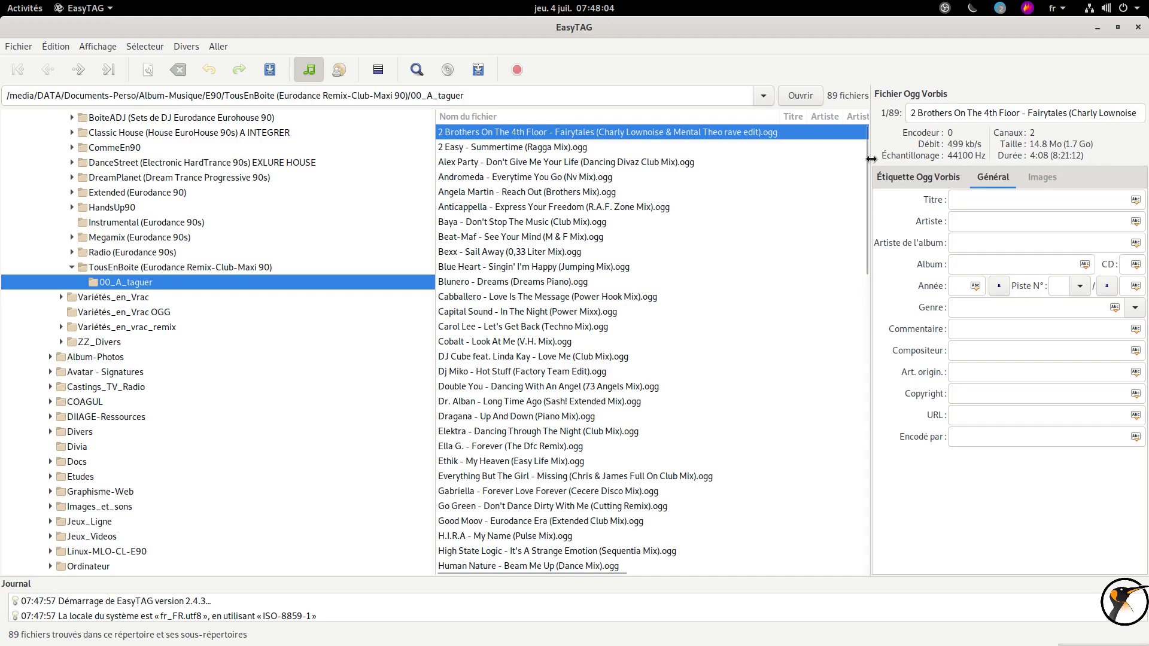
Look through the loaded OGG files down to Zenith and select all of them
{"action": "left_click", "coordinate": [865, 433]}
{"action": "scroll", "coordinate": [865, 433], "scroll_direction": "down", "scroll_amount": 2}
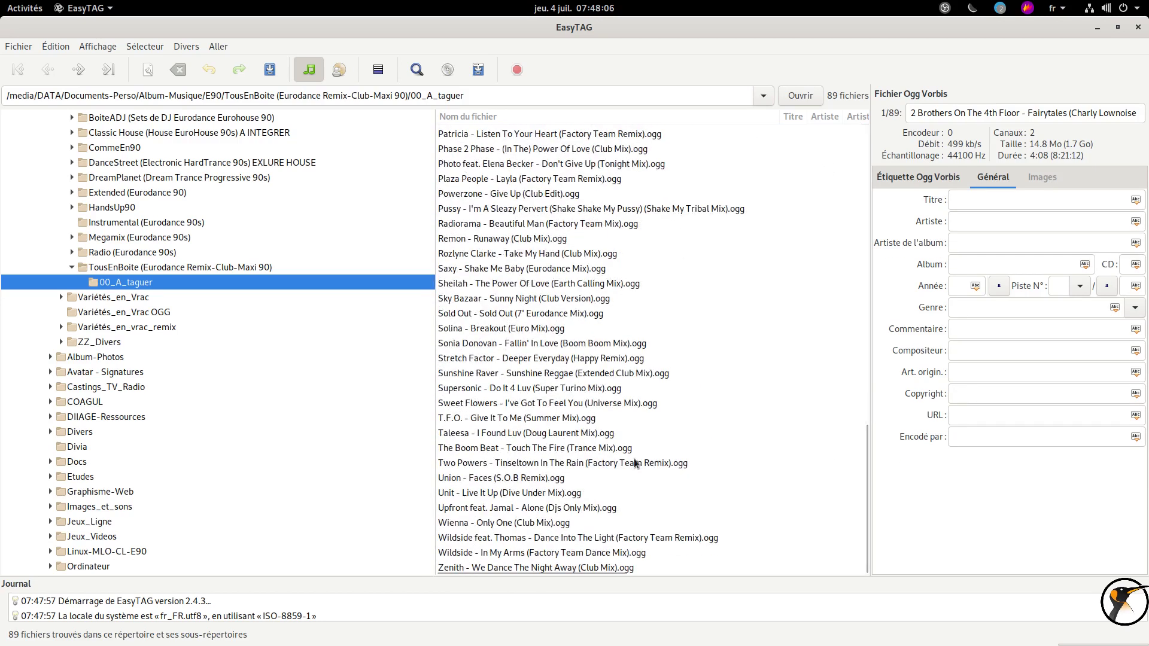
{"action": "left_click", "coordinate": [504, 239]}
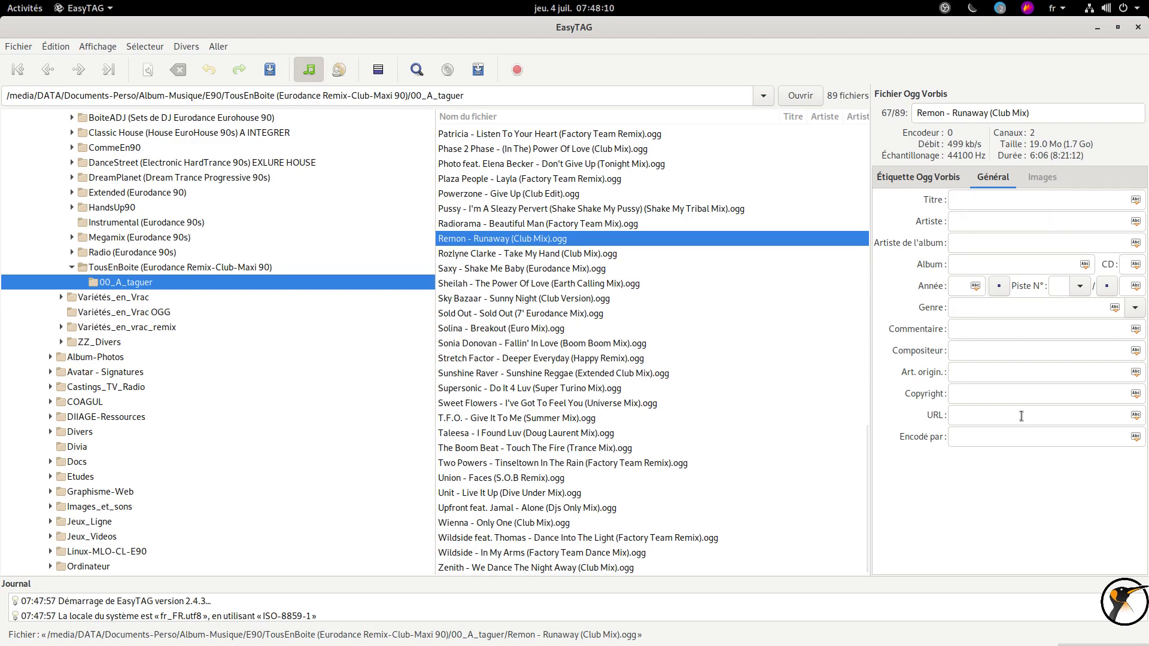
{"action": "left_click", "coordinate": [637, 223]}
{"action": "key", "text": "ctrl+a"}
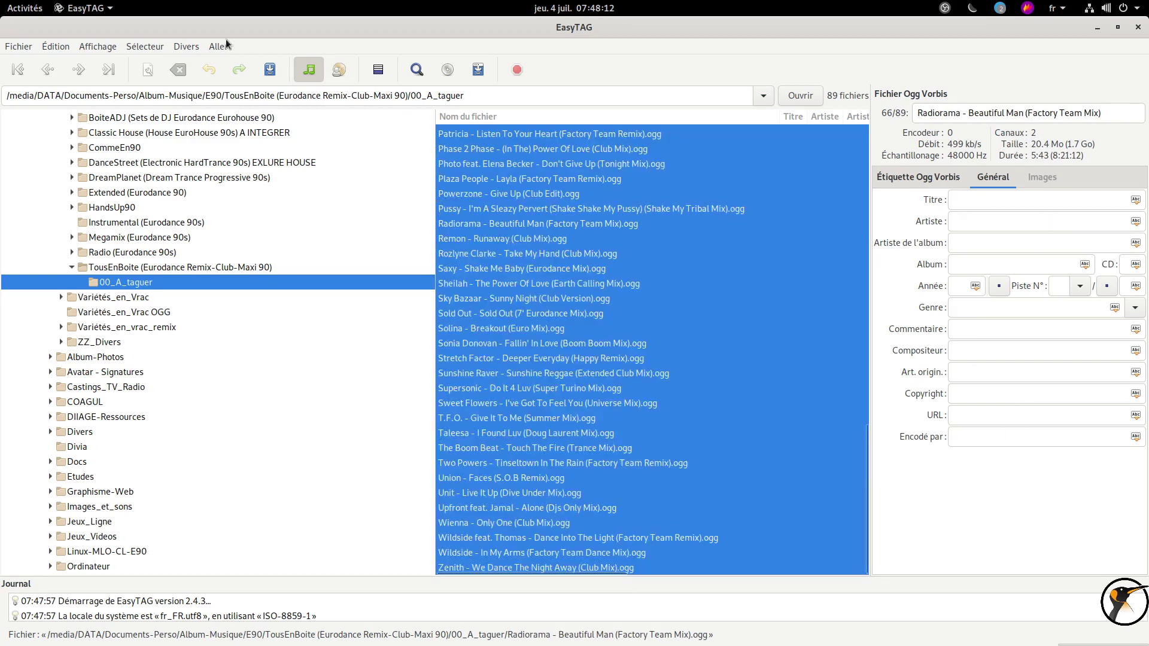
Open the preferences and look at the Scanner and Interface settings
{"action": "left_click", "coordinate": [19, 46]}
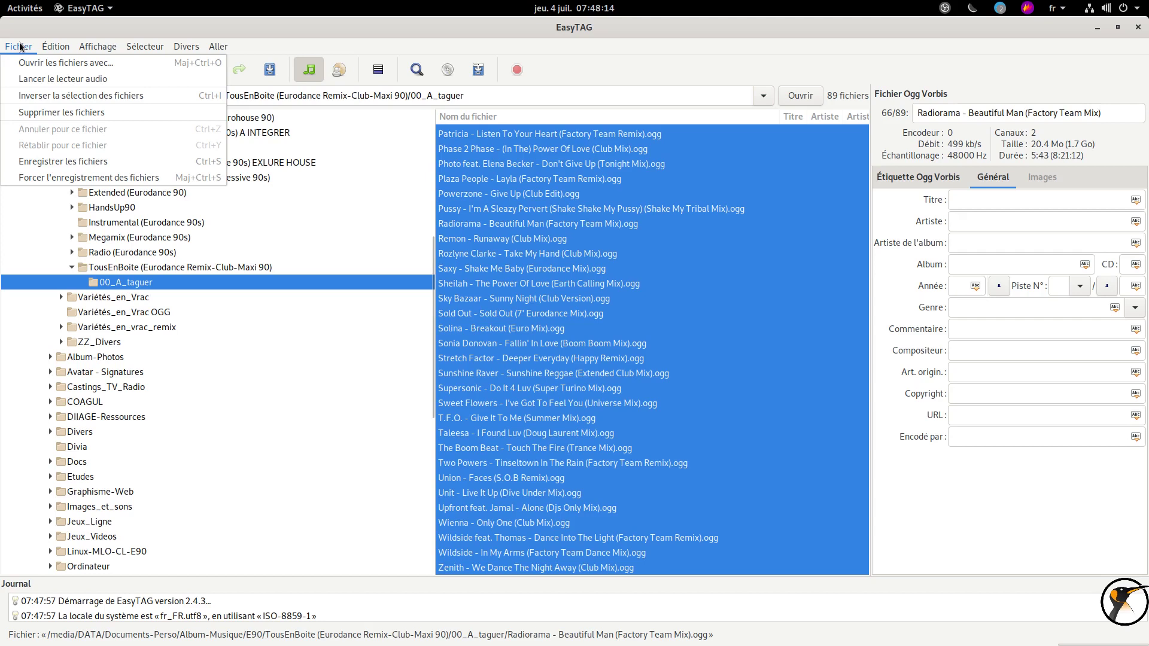
{"action": "mouse_move", "coordinate": [59, 49]}
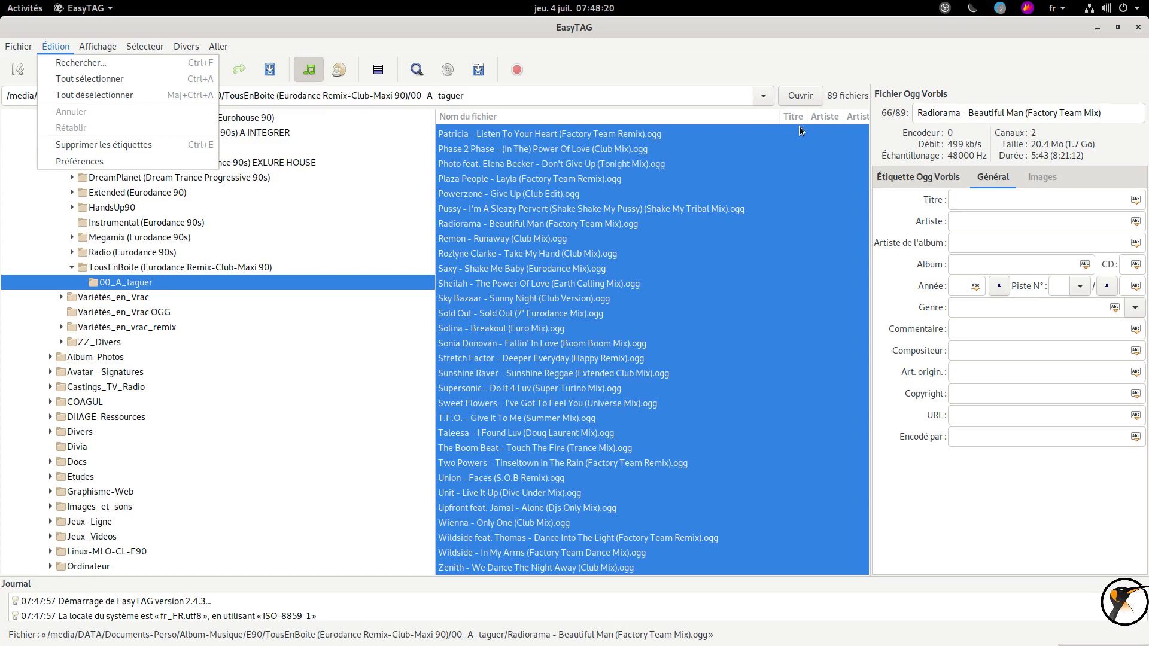
{"action": "left_click", "coordinate": [67, 161]}
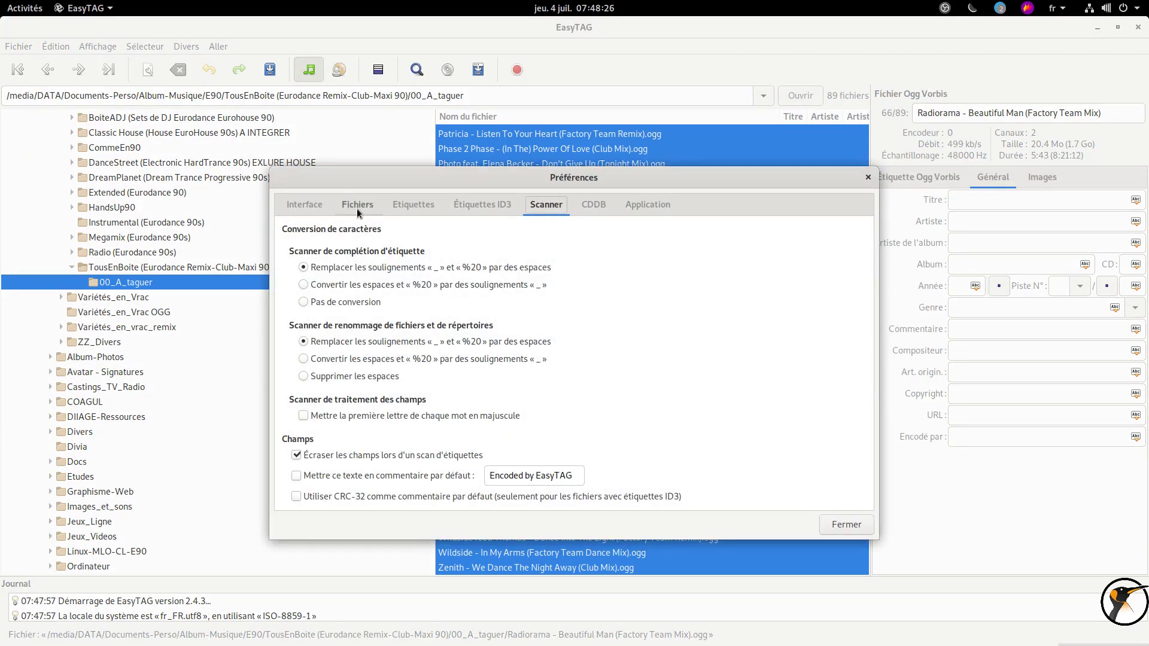
{"action": "left_click", "coordinate": [312, 207]}
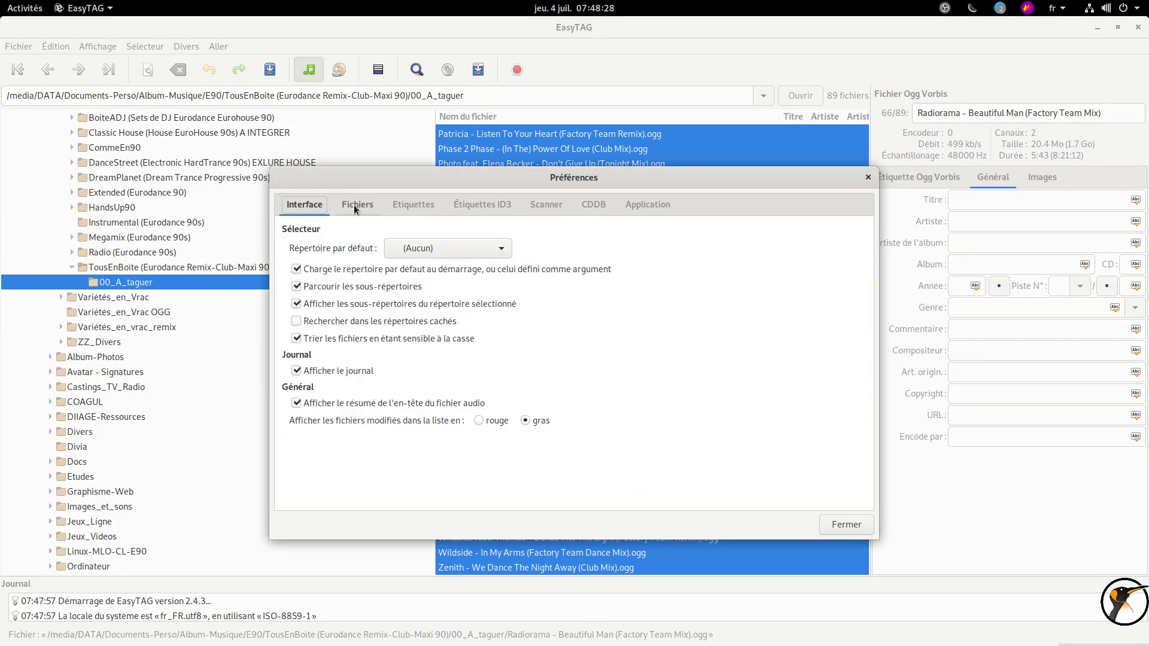
{"action": "left_click", "coordinate": [354, 205]}
{"action": "left_click", "coordinate": [314, 204]}
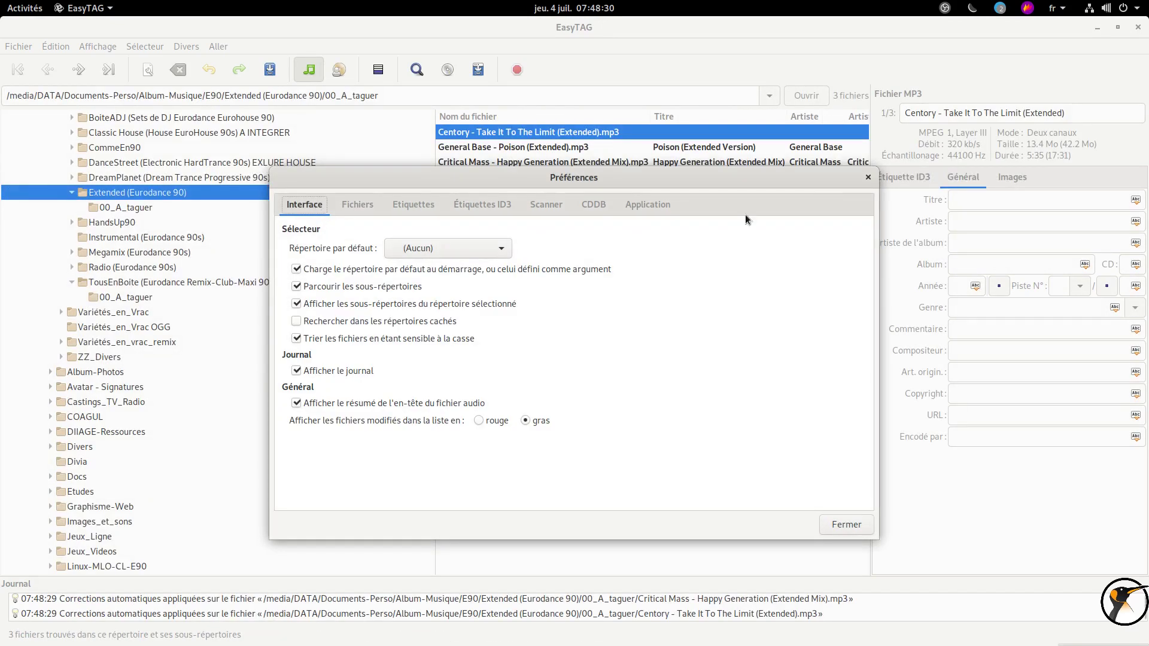
{"action": "left_click", "coordinate": [867, 177]}
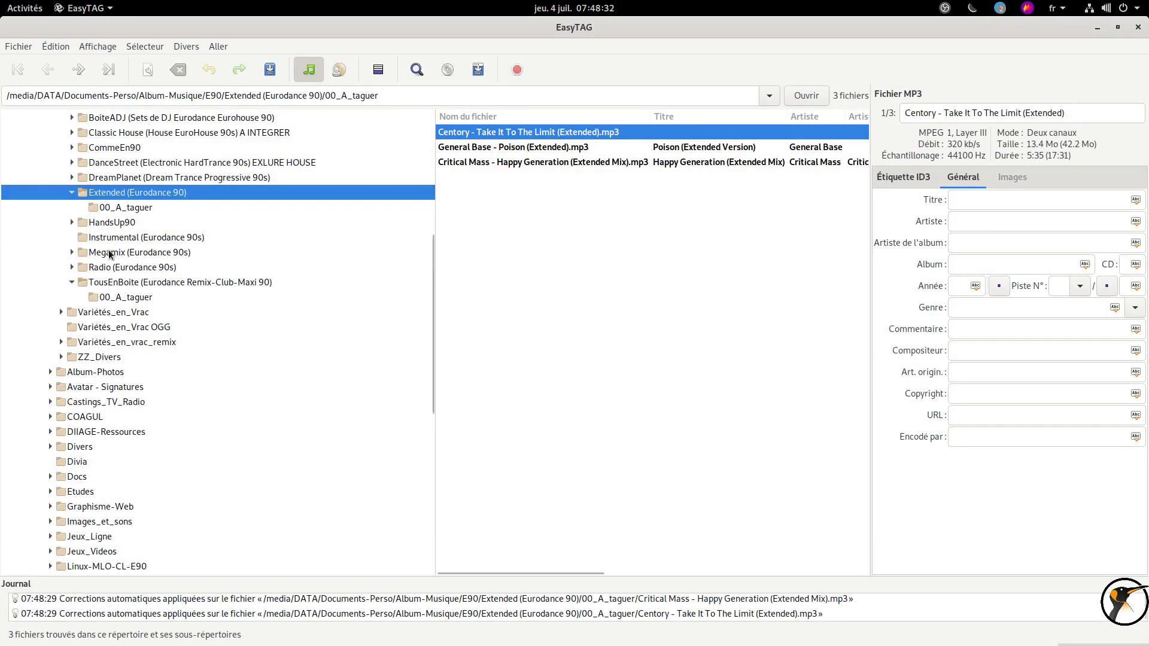
Go back to 00_A_taguer under TousEnBoite, ignoring the unsaved changes, and select all its OGG files
{"action": "left_click", "coordinate": [124, 298]}
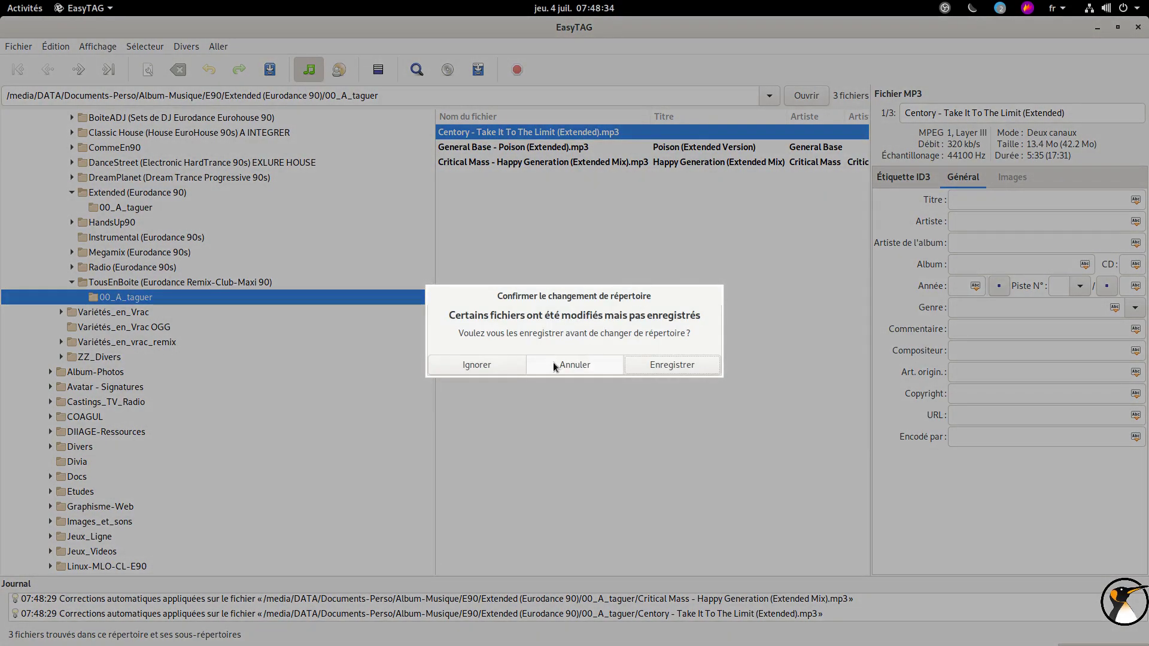
{"action": "left_click", "coordinate": [485, 365]}
{"action": "left_click", "coordinate": [566, 252]}
{"action": "key", "text": "ctrl+a"}
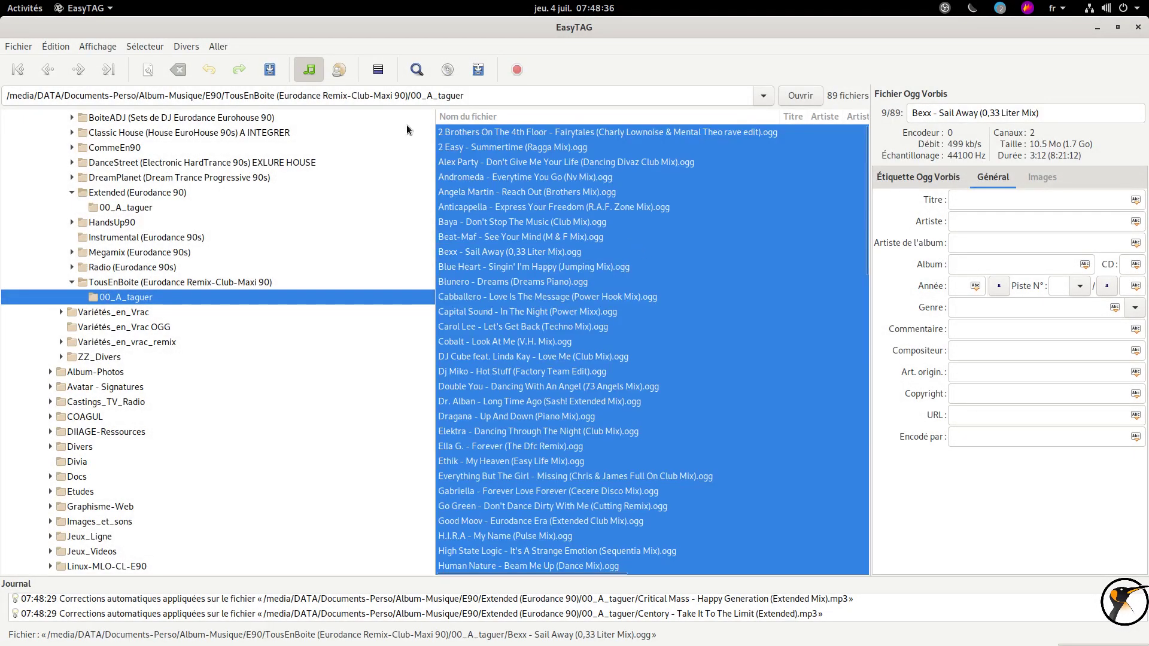
Review the preferences for interface, files, tags, ID3 tags, scanner, CDDB and application confirmations without changing anything
{"action": "left_click", "coordinate": [55, 46]}
{"action": "left_click", "coordinate": [71, 161]}
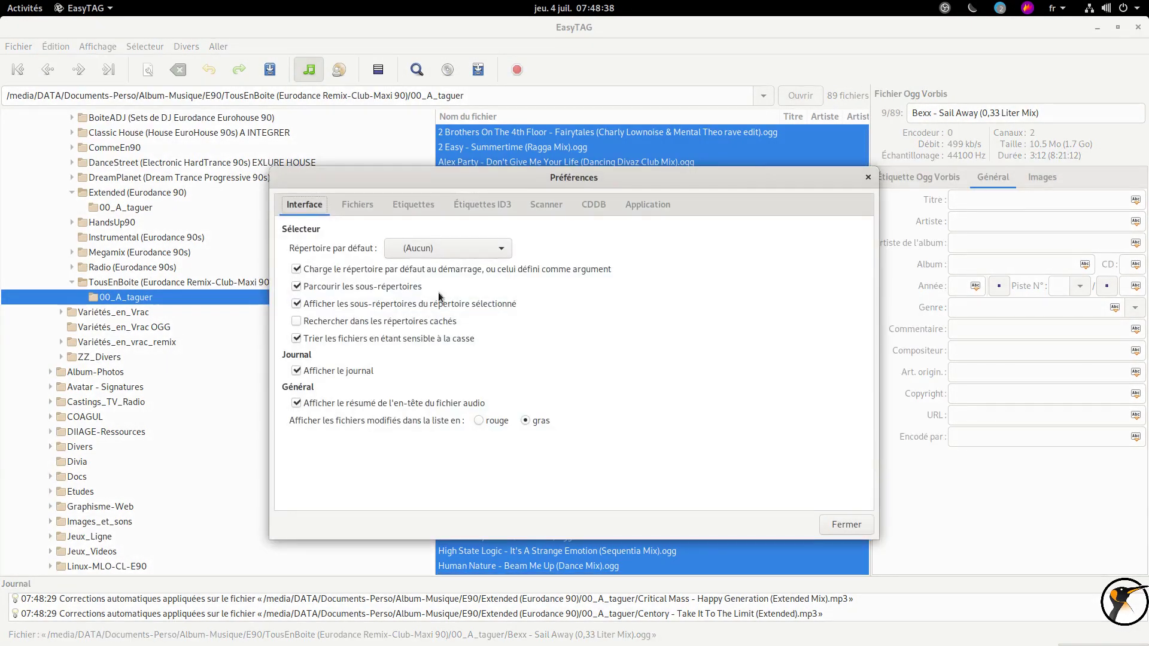
{"action": "left_click", "coordinate": [363, 206]}
{"action": "left_click", "coordinate": [415, 212]}
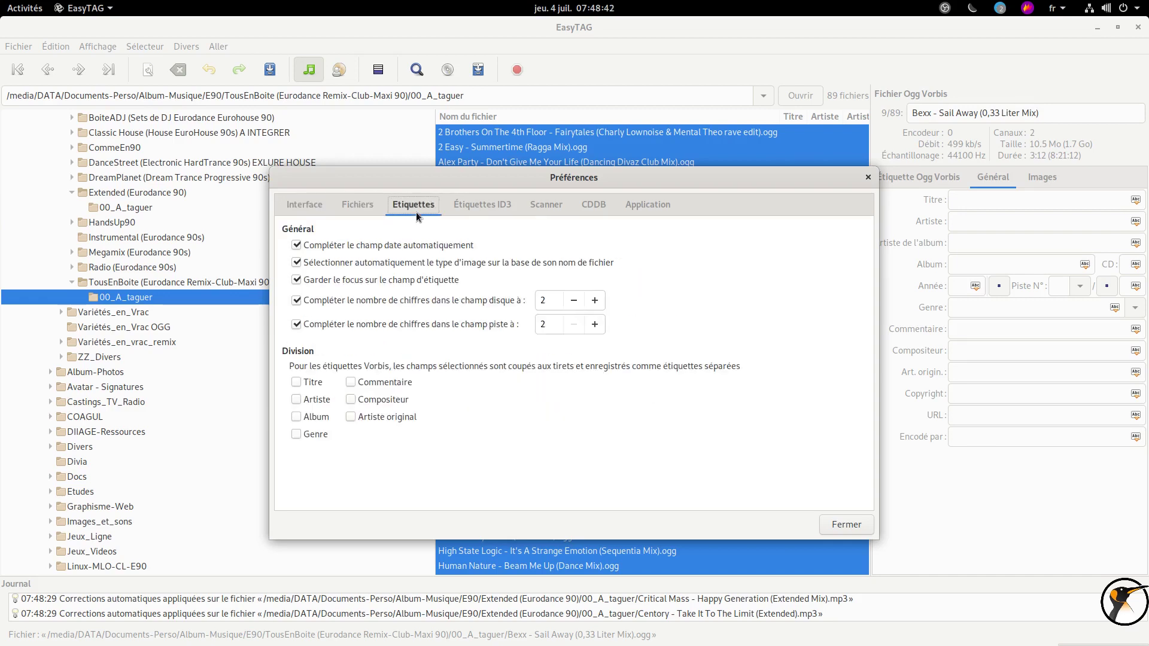
{"action": "left_click", "coordinate": [469, 207]}
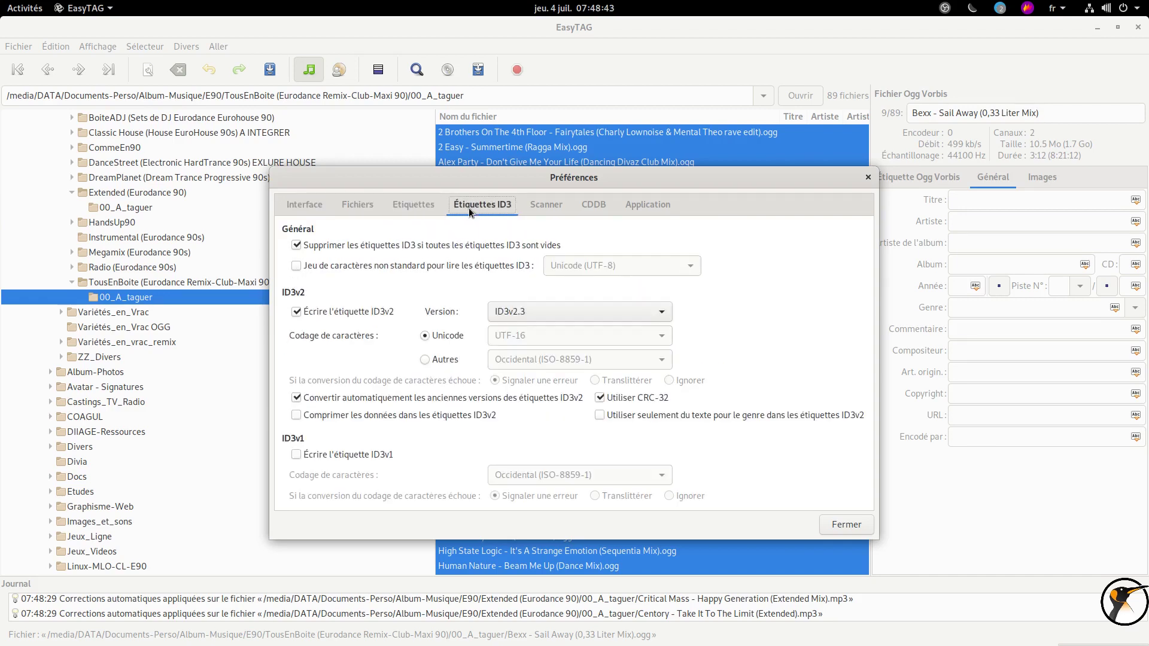
{"action": "left_click", "coordinate": [535, 207]}
{"action": "left_click", "coordinate": [584, 204]}
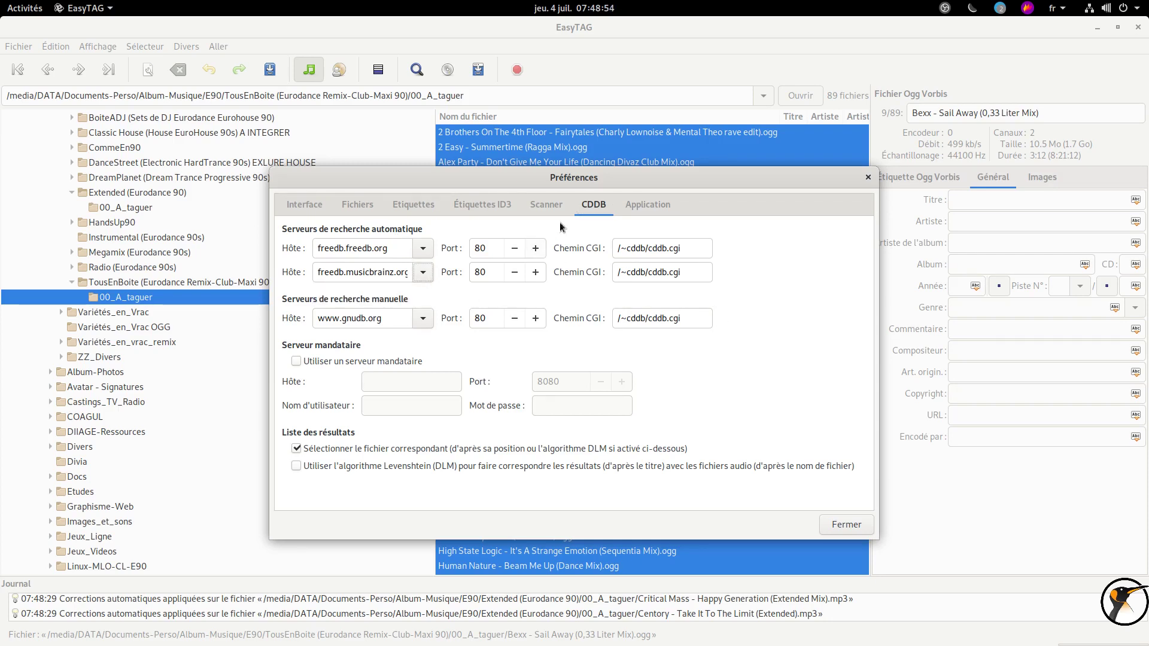
{"action": "left_click", "coordinate": [642, 207]}
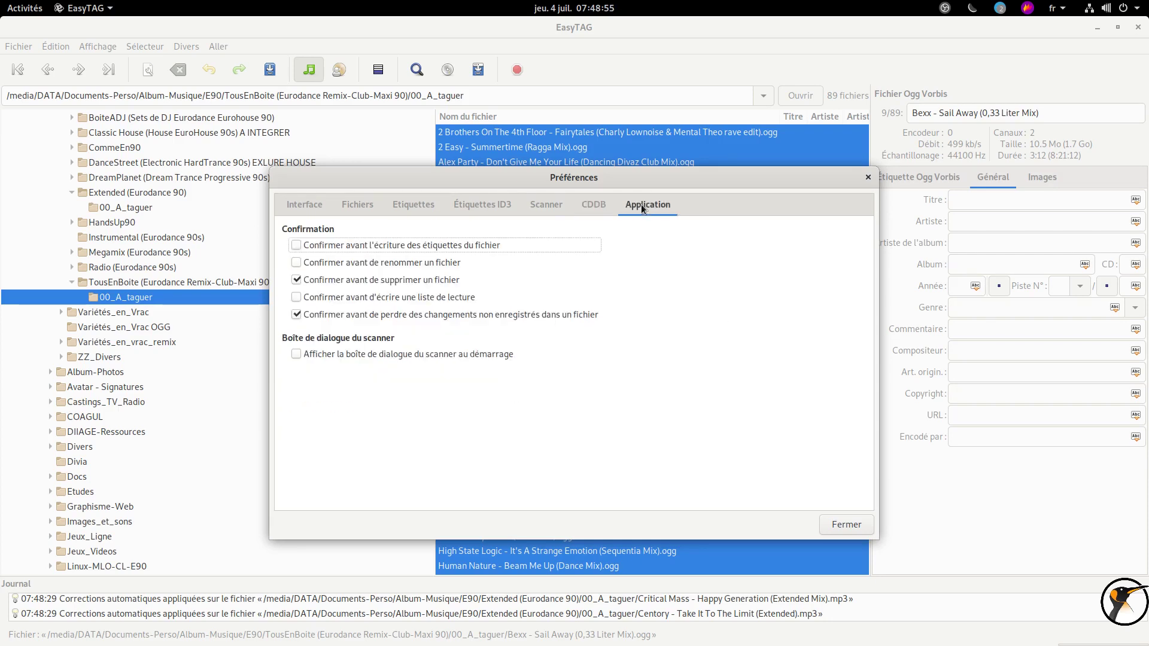
{"action": "left_click", "coordinate": [868, 177]}
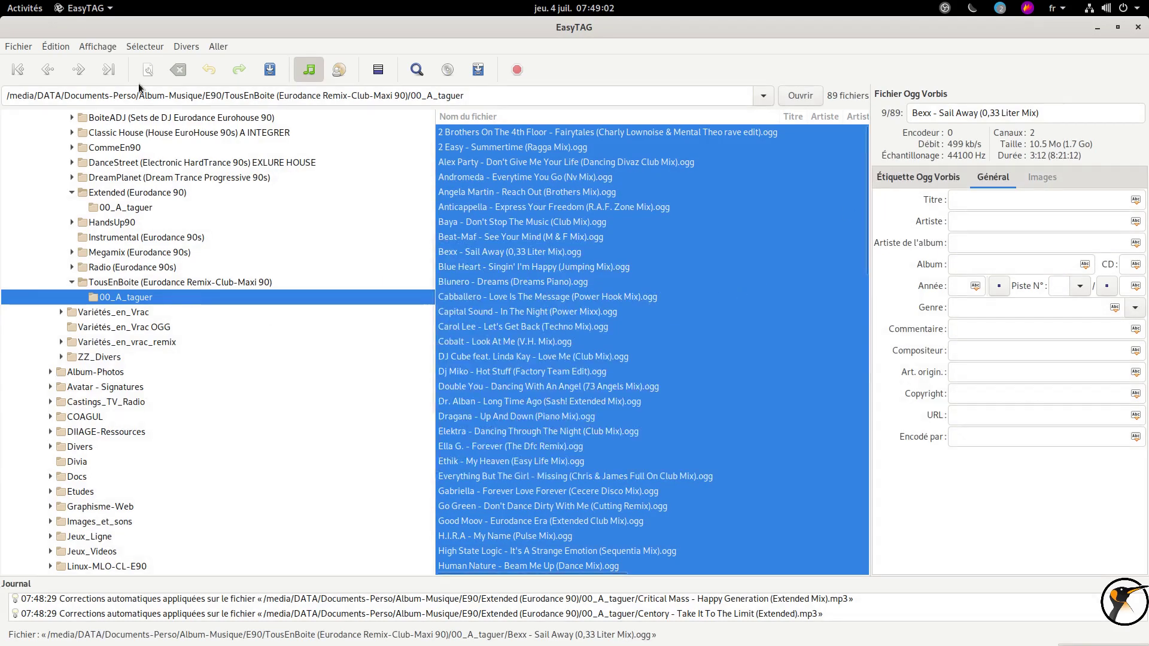
Search the CDDB for "Sold Out", look through the matching artists and albums, and close the search
{"action": "left_click", "coordinate": [104, 52]}
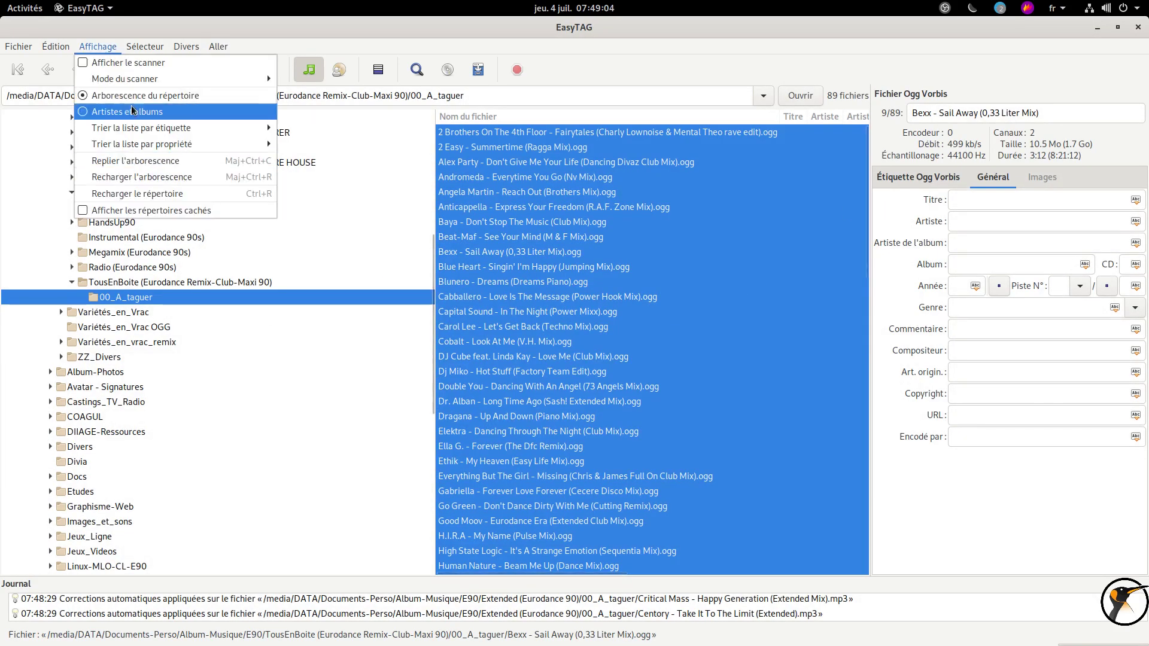
{"action": "mouse_move", "coordinate": [175, 45]}
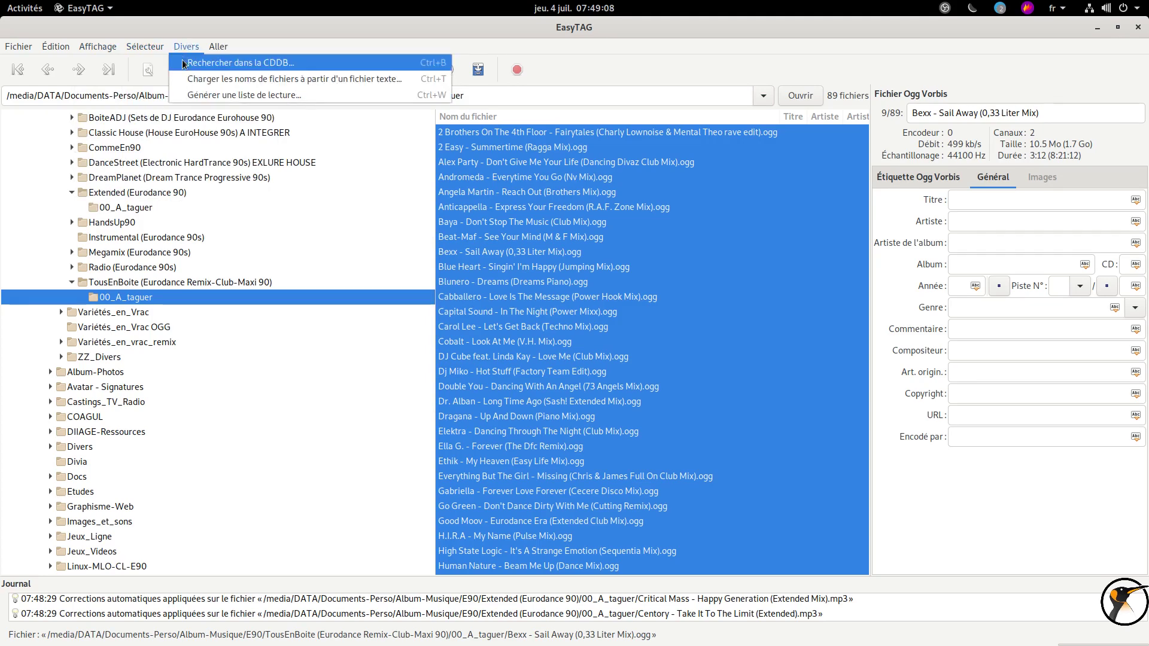
{"action": "left_click", "coordinate": [197, 62]}
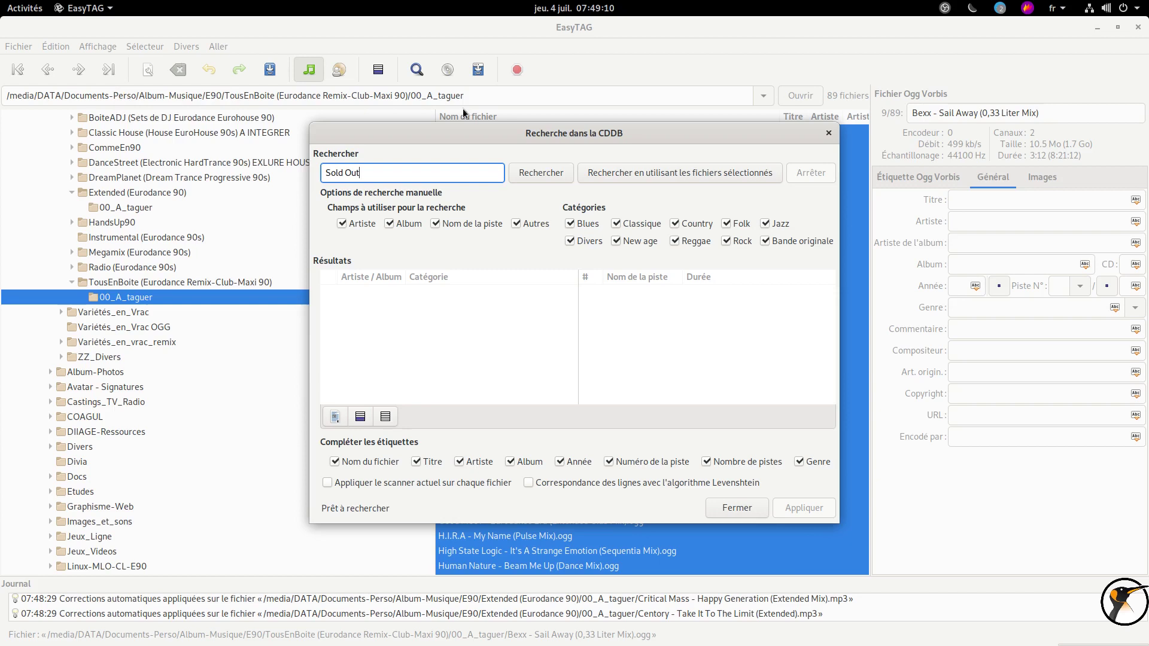
{"action": "mouse_move", "coordinate": [507, 133]}
{"action": "left_mouse_down"}
{"action": "mouse_move", "coordinate": [508, 404]}
{"action": "mouse_move", "coordinate": [504, 153]}
{"action": "left_mouse_up"}
{"action": "left_click", "coordinate": [539, 193]}
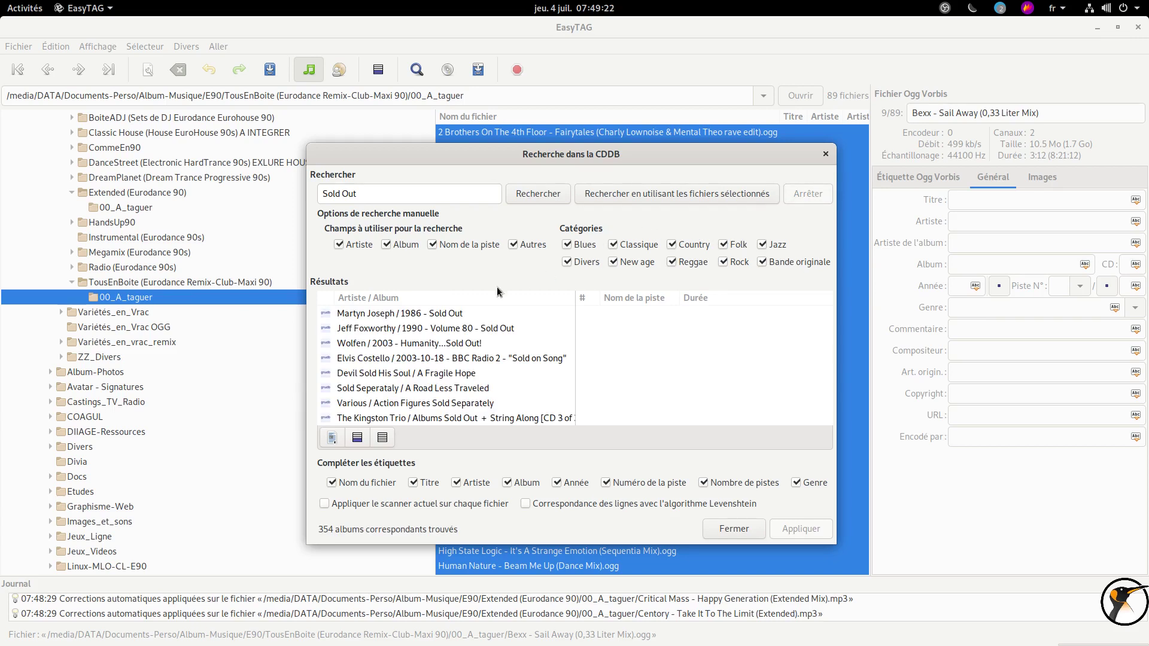
{"action": "scroll", "coordinate": [390, 366], "scroll_direction": "down", "scroll_amount": 1}
{"action": "scroll", "coordinate": [391, 366], "scroll_direction": "down", "scroll_amount": 12}
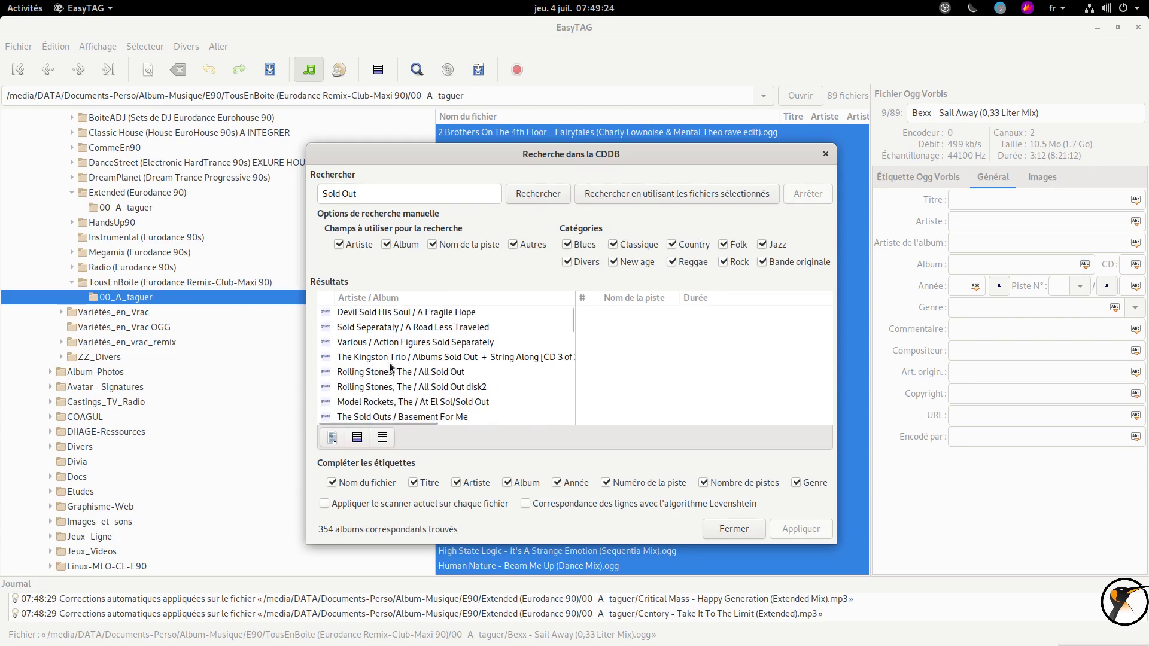
{"action": "scroll", "coordinate": [391, 366], "scroll_direction": "down", "scroll_amount": 8}
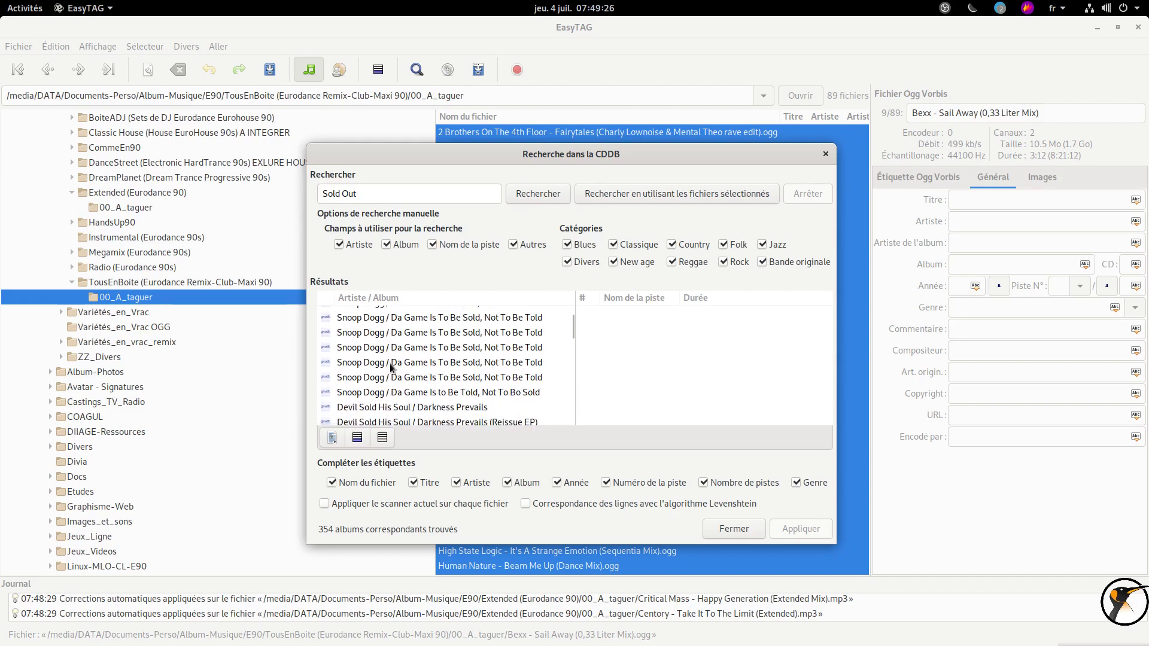
{"action": "scroll", "coordinate": [390, 366], "scroll_direction": "up", "scroll_amount": 3}
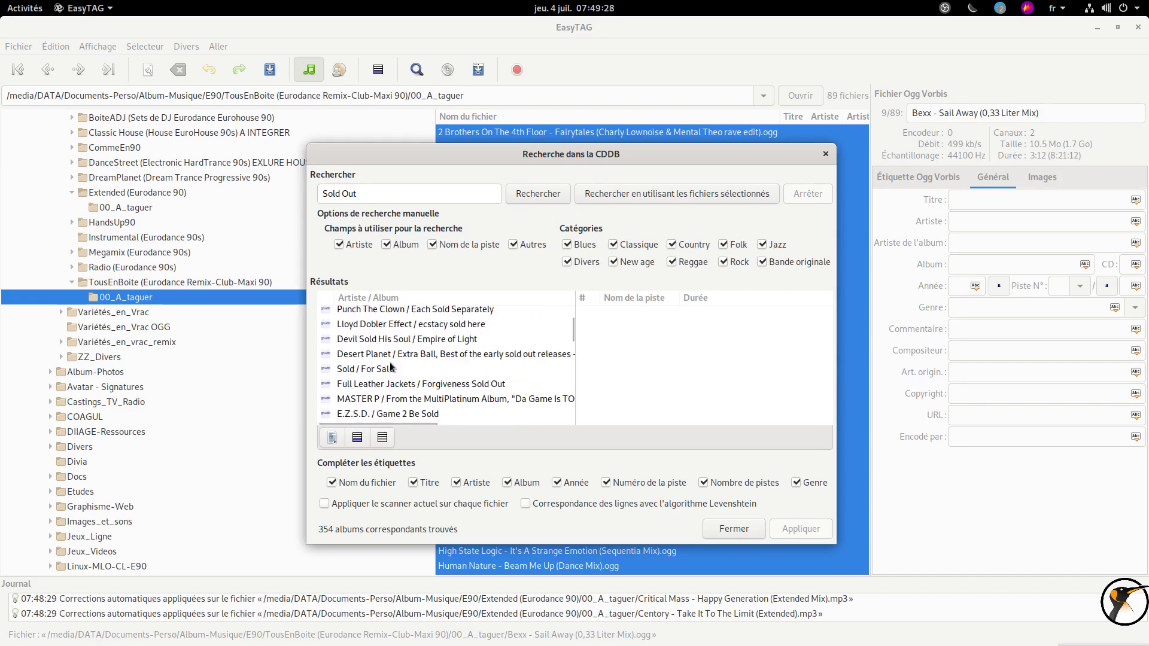
{"action": "left_click", "coordinate": [824, 155]}
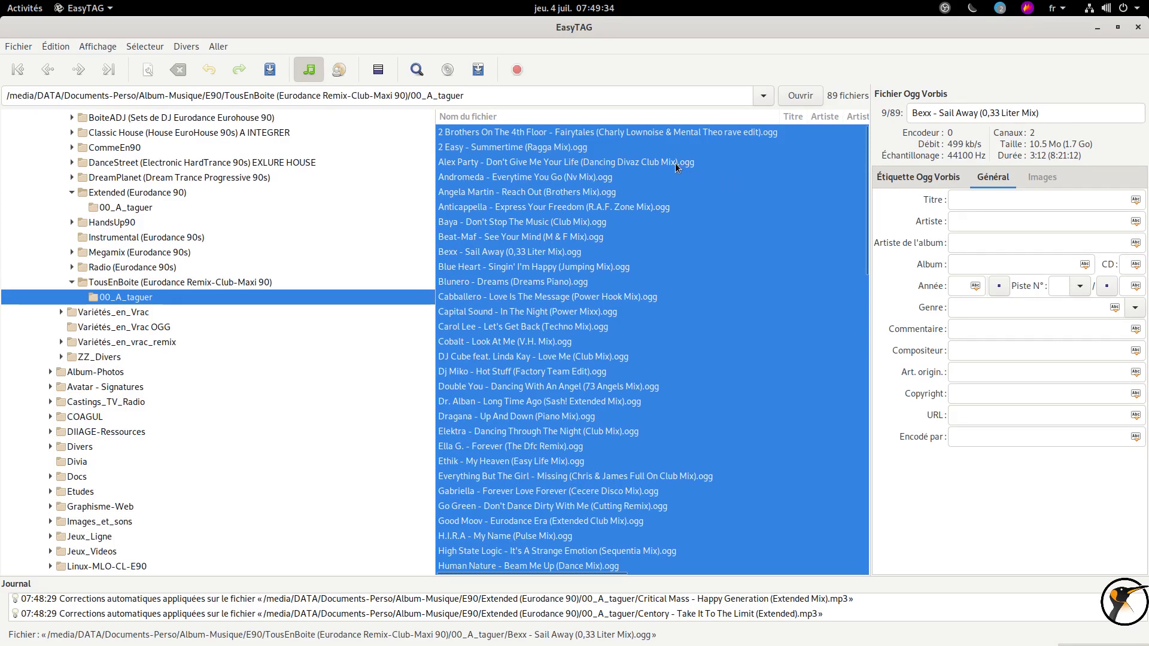
Show the tag and file name scanner for the selected files and compare the %a - %t fill mask with their names
{"action": "left_click", "coordinate": [54, 46]}
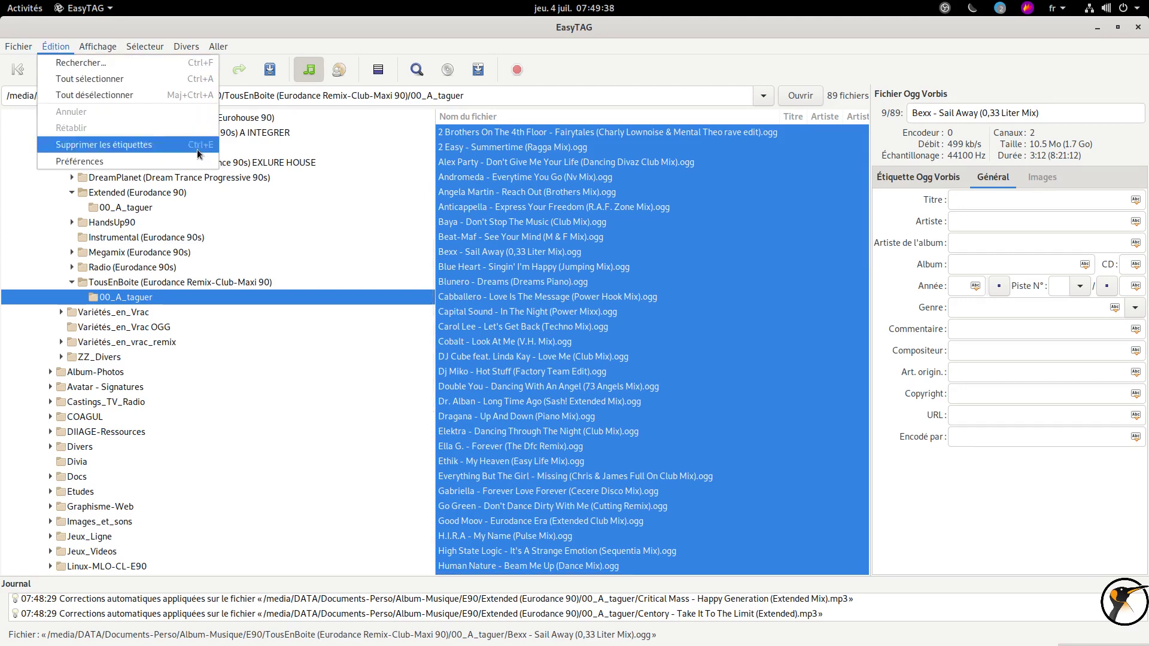
{"action": "left_click", "coordinate": [100, 62]}
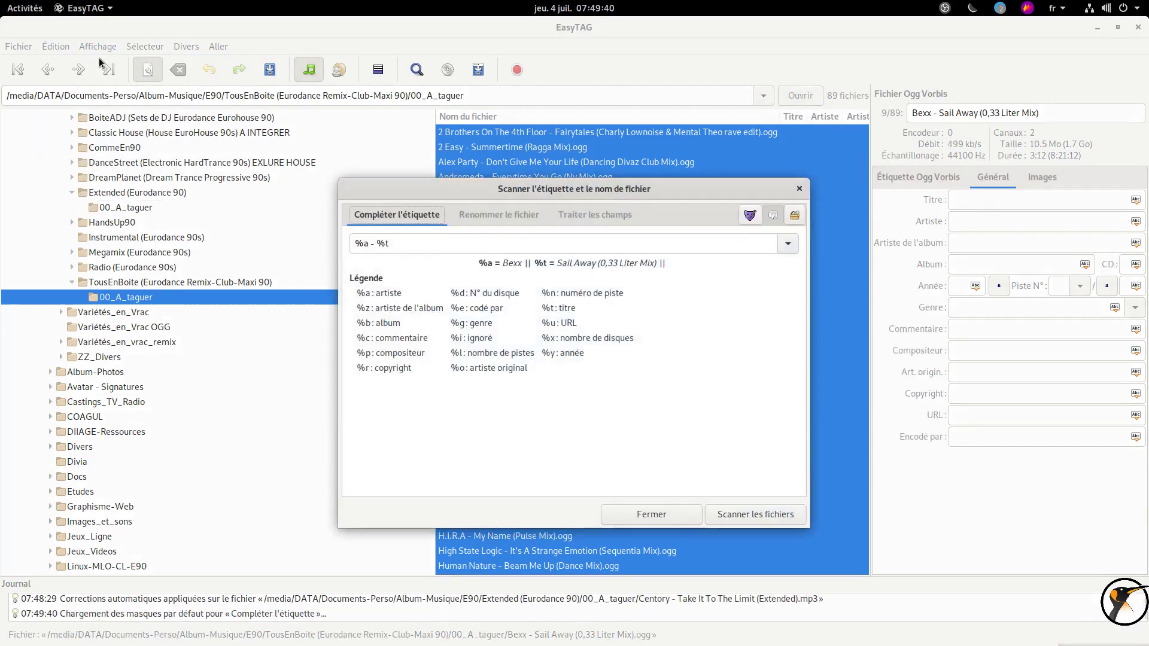
{"action": "left_click_drag", "start_coordinate": [531, 193], "coordinate": [521, 138]}
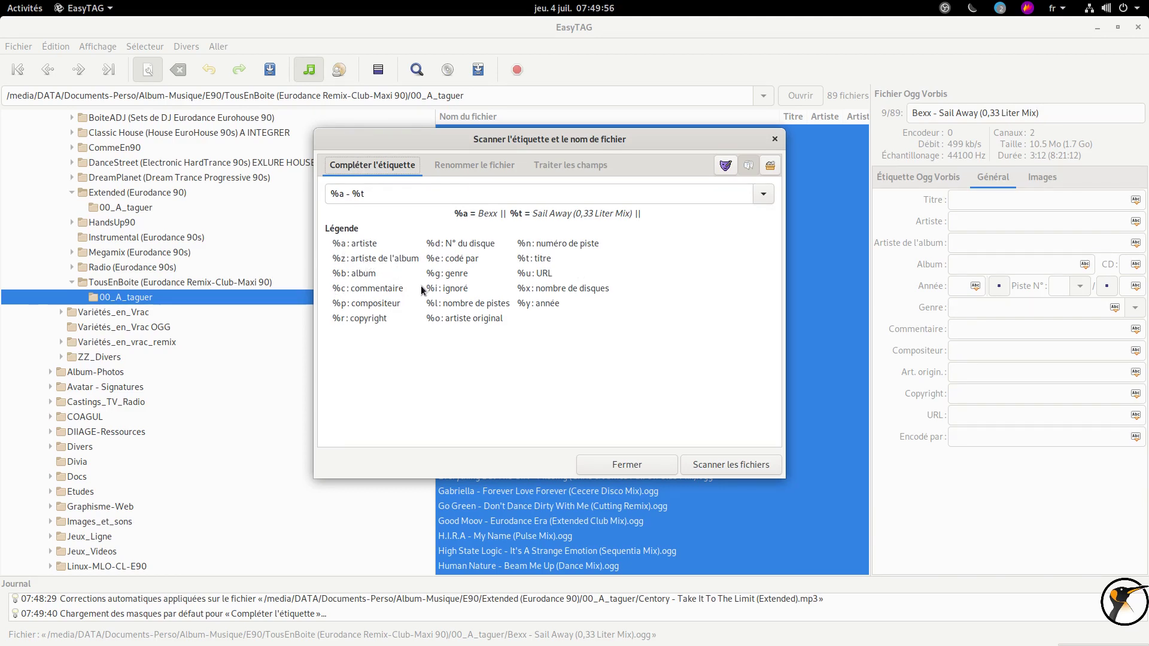
{"action": "left_click_drag", "start_coordinate": [467, 165], "coordinate": [497, 305]}
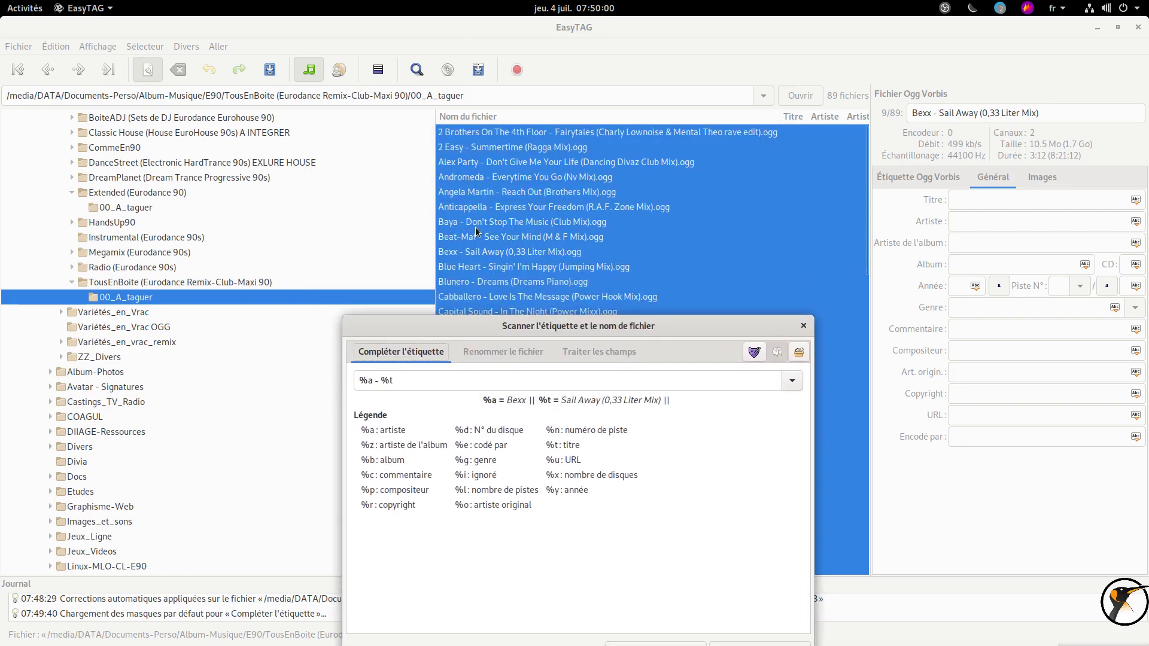
{"action": "left_click_drag", "start_coordinate": [591, 328], "coordinate": [612, 154]}
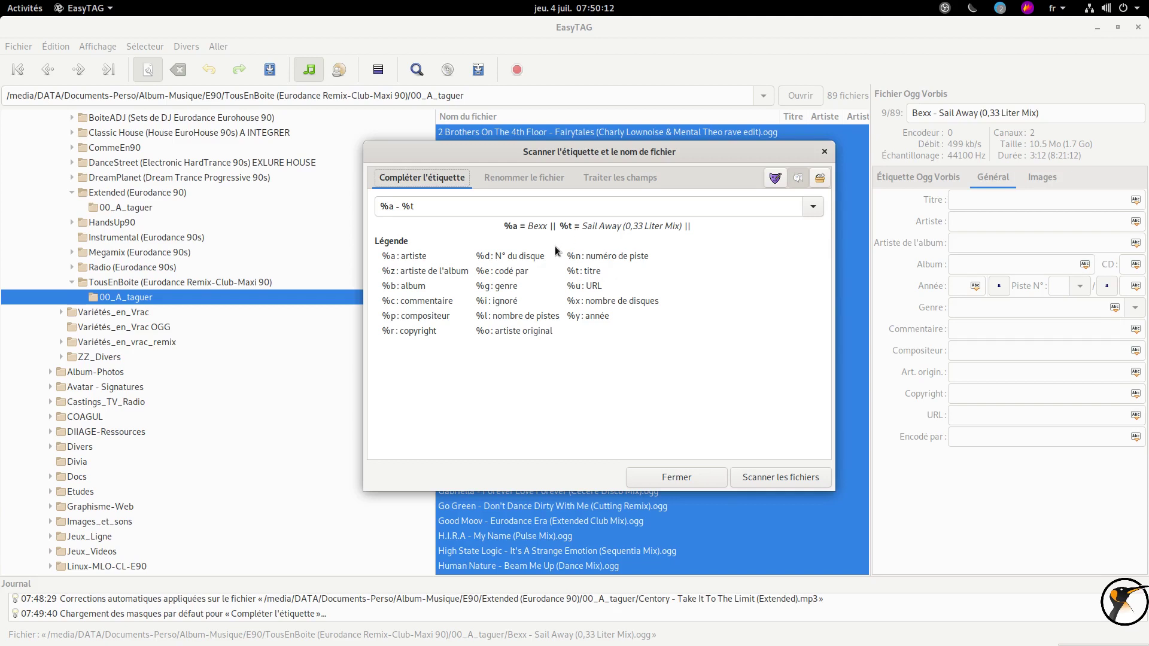
{"action": "left_click_drag", "start_coordinate": [548, 151], "coordinate": [499, 267]}
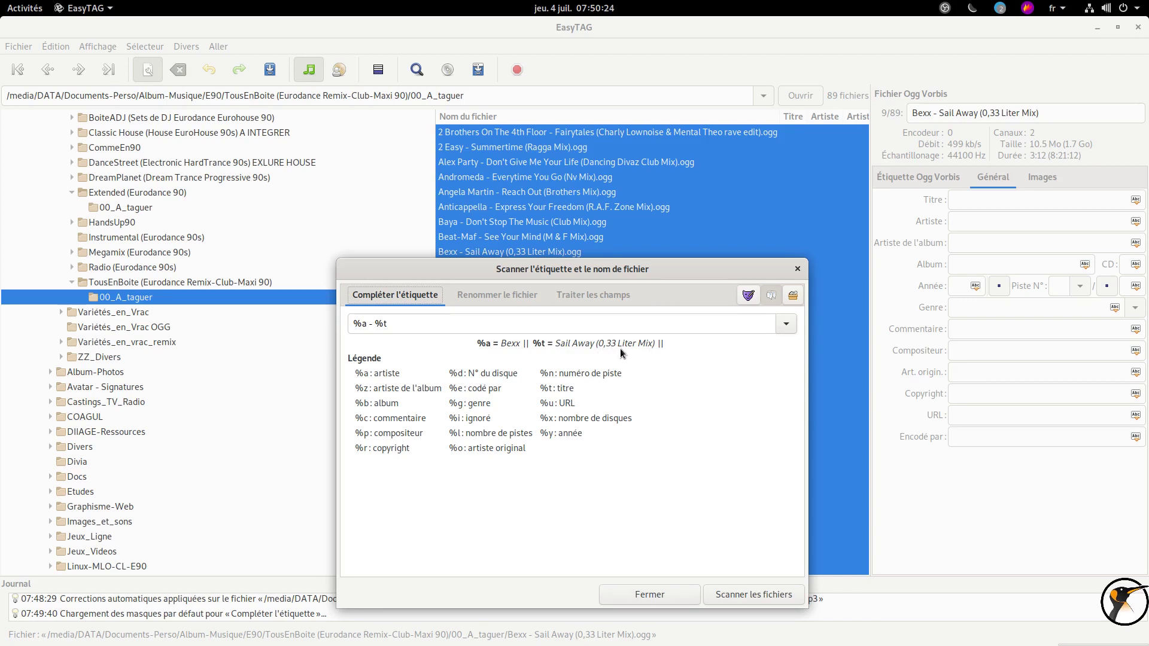
{"action": "left_click_drag", "start_coordinate": [571, 311], "coordinate": [497, 185]}
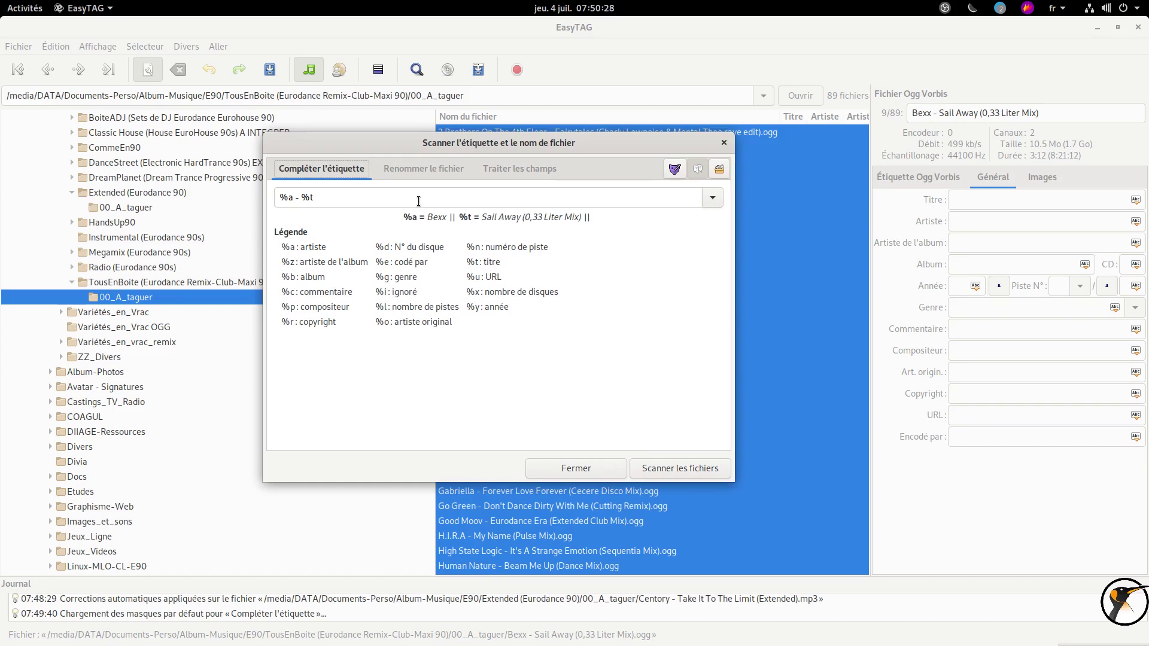
Scan all the selected files with the %a - %t mask, close the scanner and look through the filled titles and artists
{"action": "left_click", "coordinate": [714, 465]}
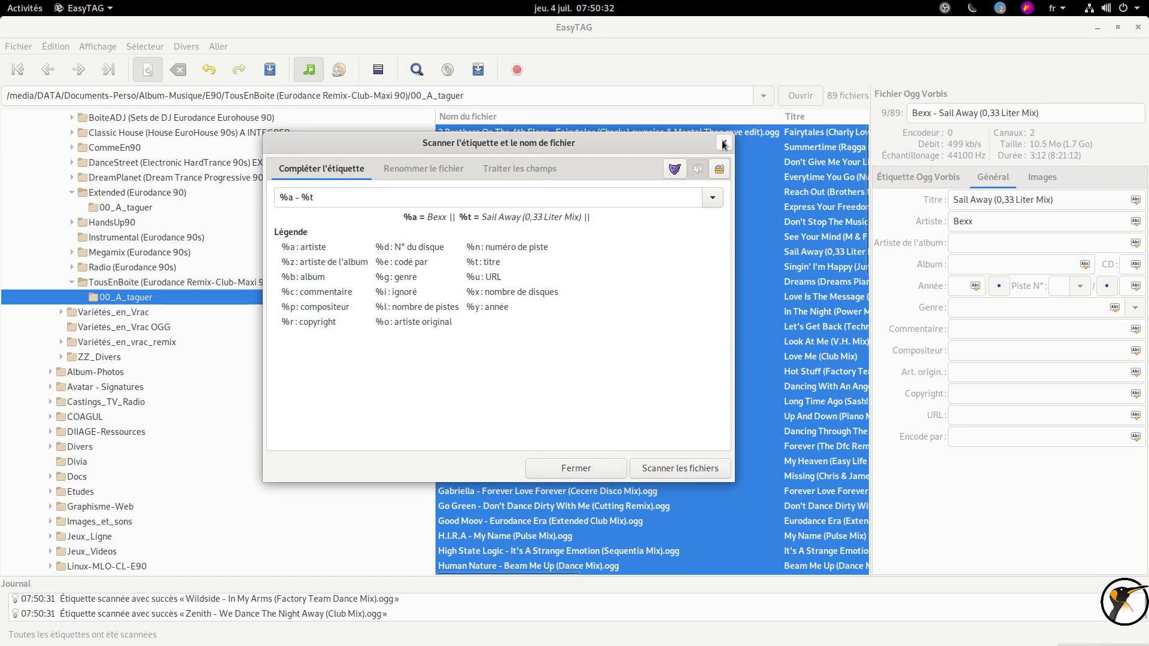
{"action": "left_click", "coordinate": [724, 144]}
{"action": "left_click_drag", "start_coordinate": [530, 572], "coordinate": [633, 572]}
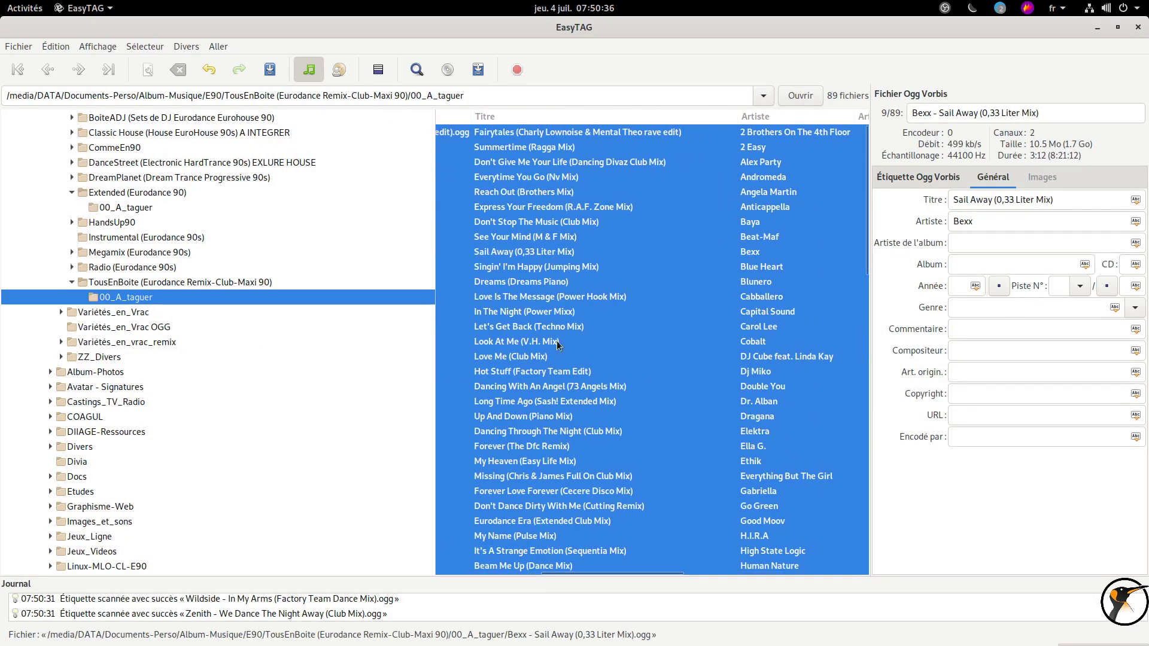
{"action": "left_click_drag", "start_coordinate": [652, 574], "coordinate": [539, 576]}
{"action": "scroll", "coordinate": [727, 415], "scroll_direction": "down", "scroll_amount": 10}
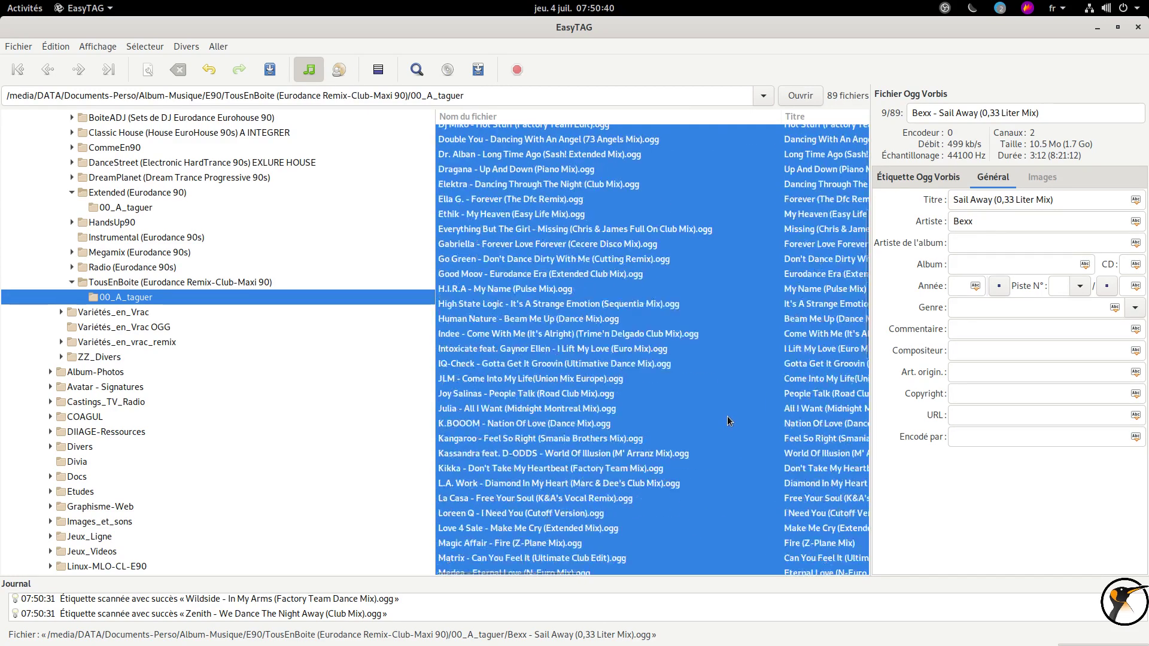
{"action": "left_click", "coordinate": [1053, 242]}
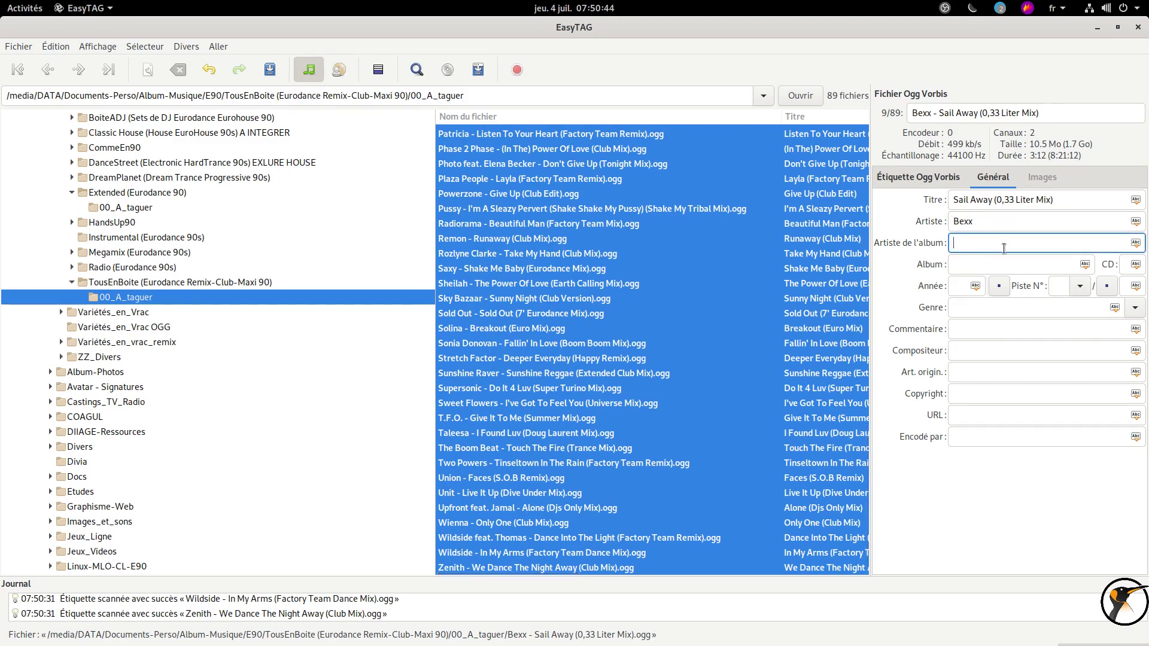
{"action": "left_click", "coordinate": [979, 265]}
{"action": "type", "text": "Rad"}
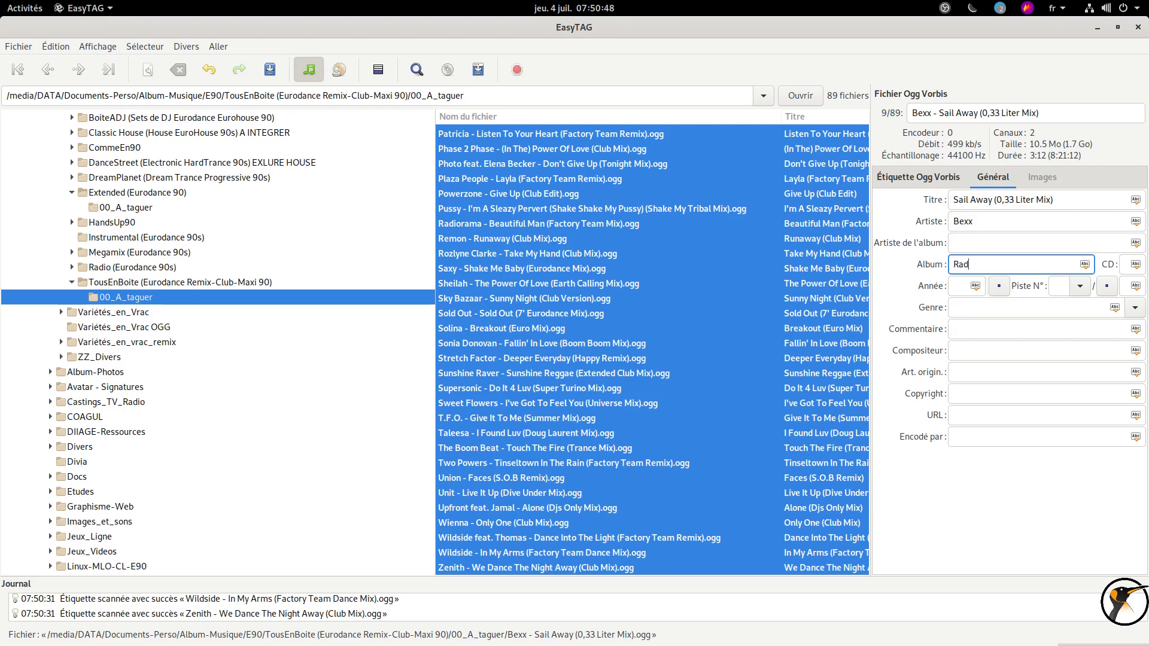
{"action": "type", "text": "io"}
{"action": "key", "text": "ctrl+a"}
{"action": "key", "text": "BackSpace"}
Switch to Clementine and add the first 2 Brothers On The 4th Floor track from the TousEnBoite folder to the playlist
{"action": "mouse_move", "coordinate": [868, 638]}
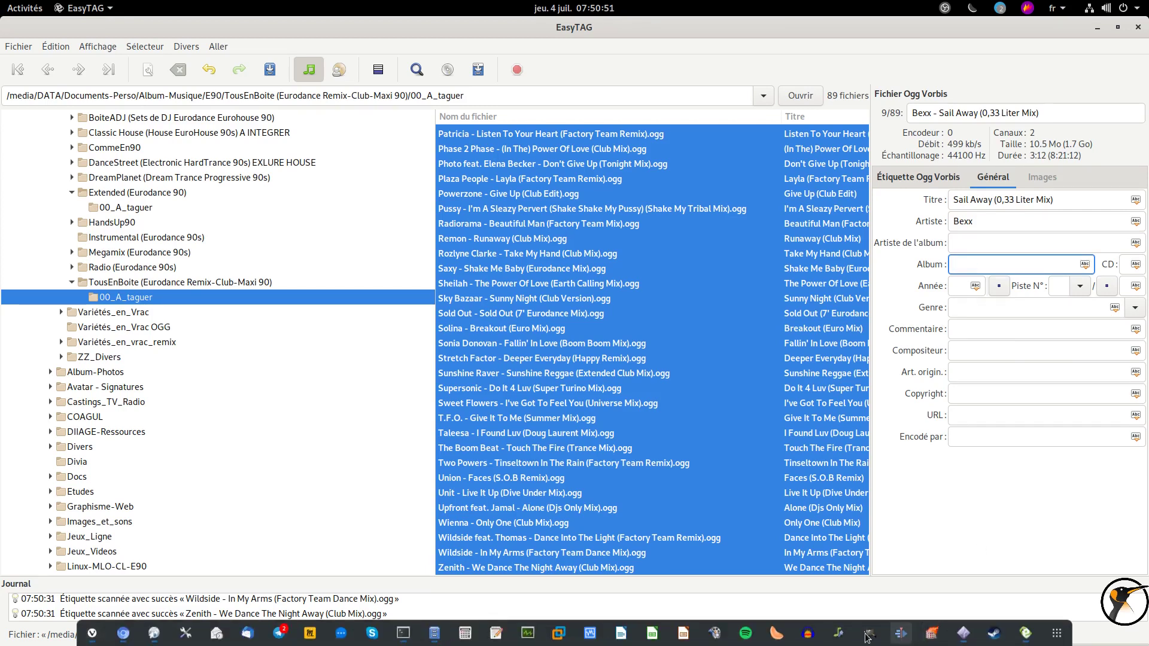
{"action": "left_click", "coordinate": [777, 633]}
{"action": "double_click", "coordinate": [98, 369]}
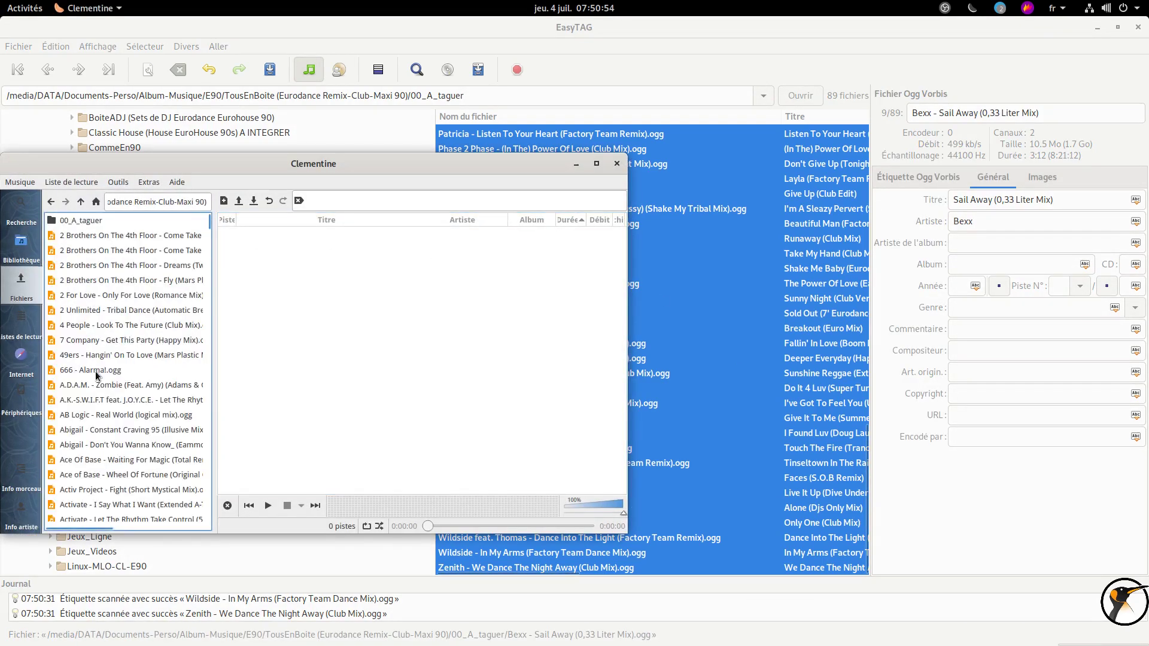
{"action": "left_click_drag", "start_coordinate": [120, 240], "coordinate": [426, 285]}
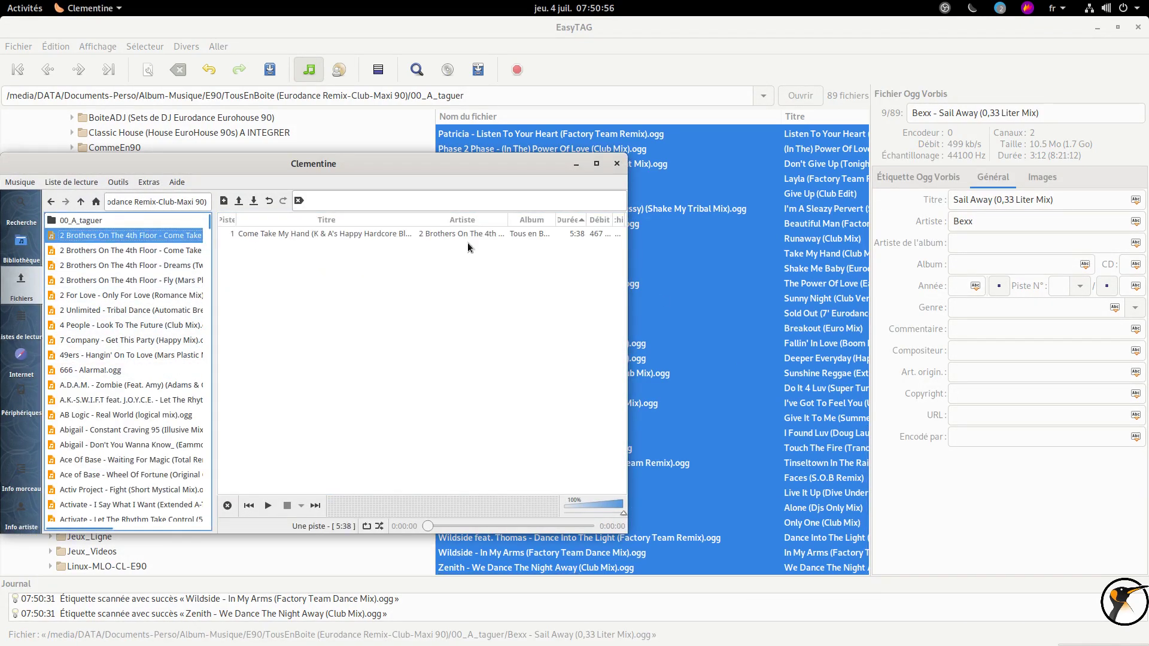
Copy the album name of the playlist track and minimize Clementine to return to EasyTAG
{"action": "left_click", "coordinate": [546, 241]}
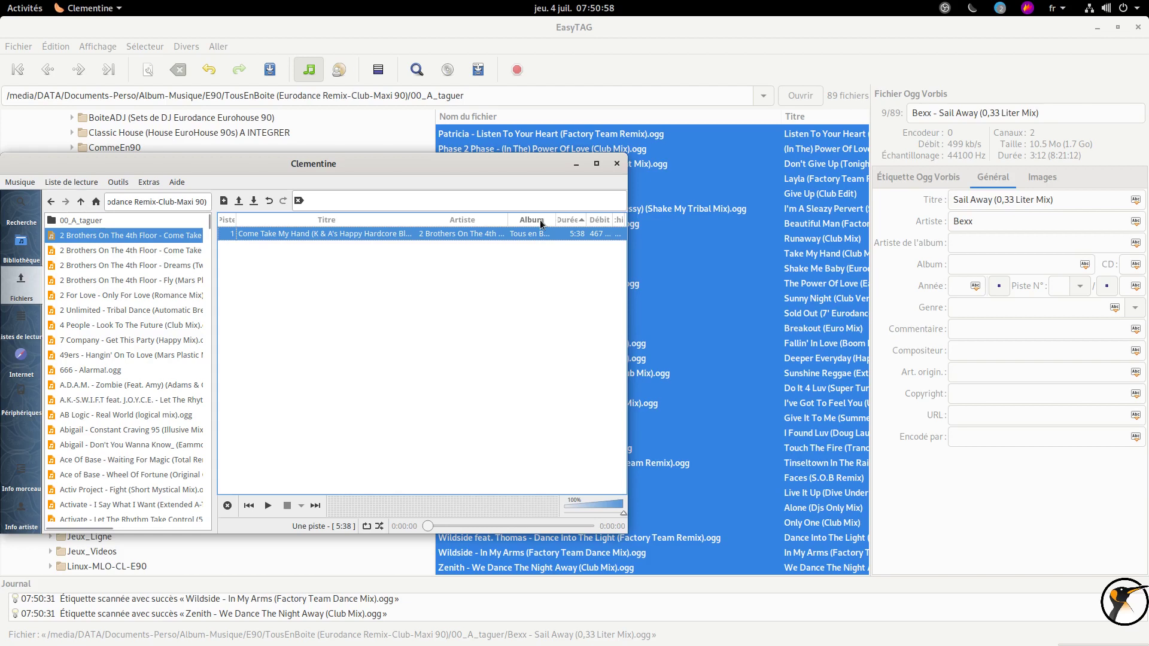
{"action": "left_click", "coordinate": [522, 233]}
{"action": "key", "text": "ctrl+c"}
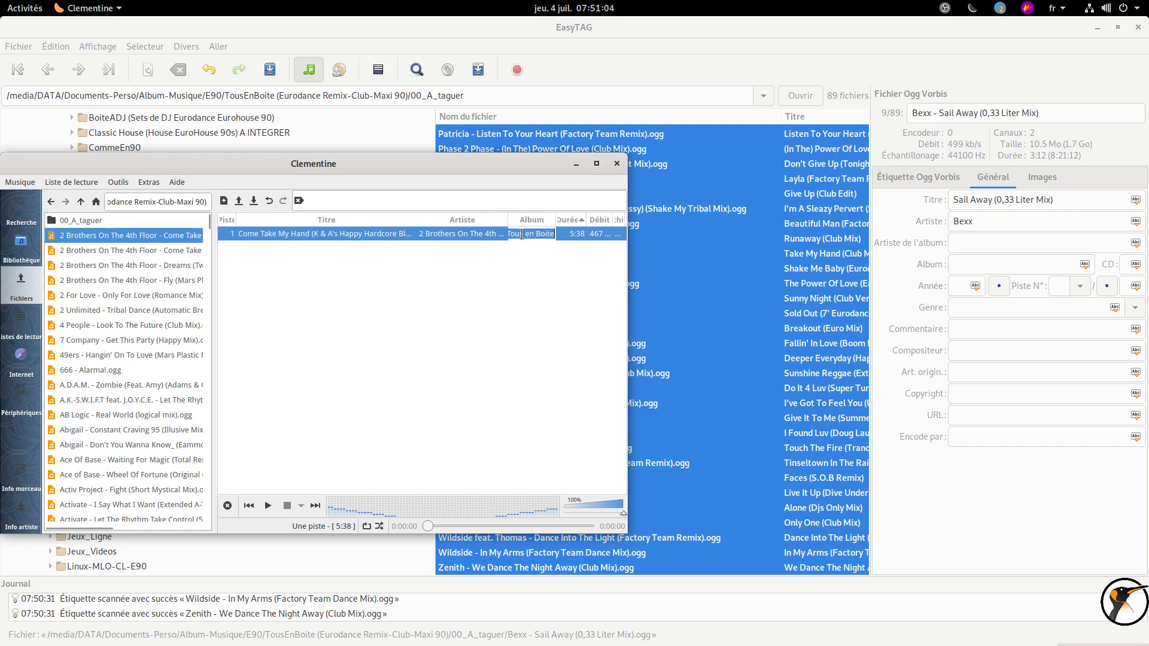
{"action": "right_click", "coordinate": [521, 234]}
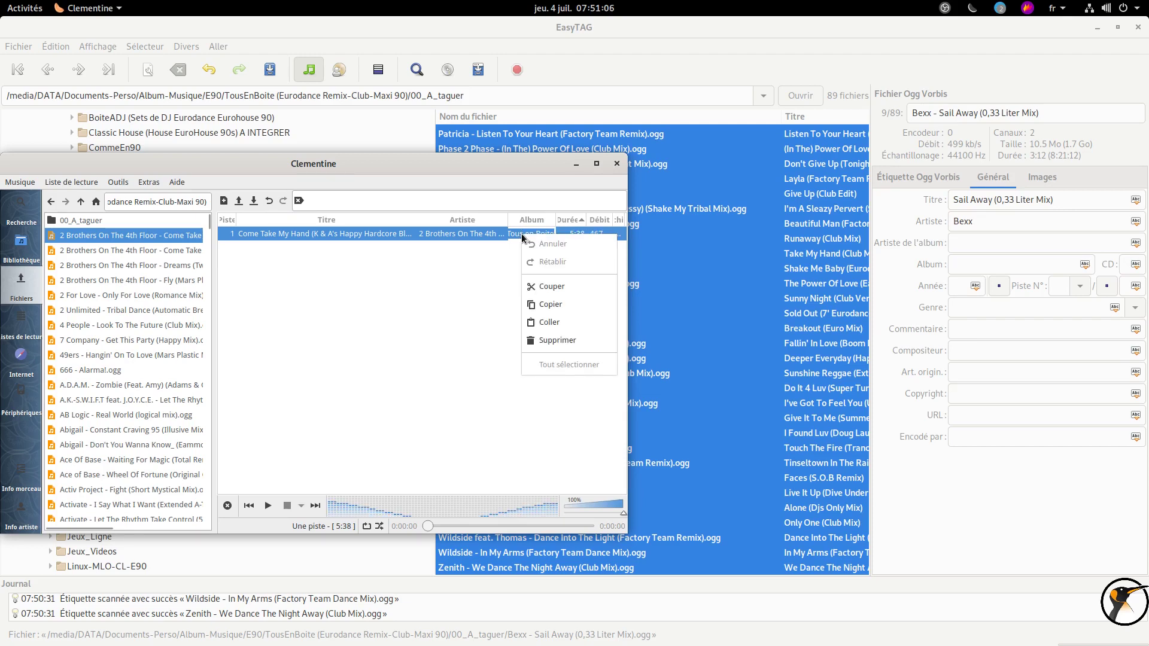
{"action": "left_click", "coordinate": [538, 309]}
{"action": "left_click", "coordinate": [576, 163]}
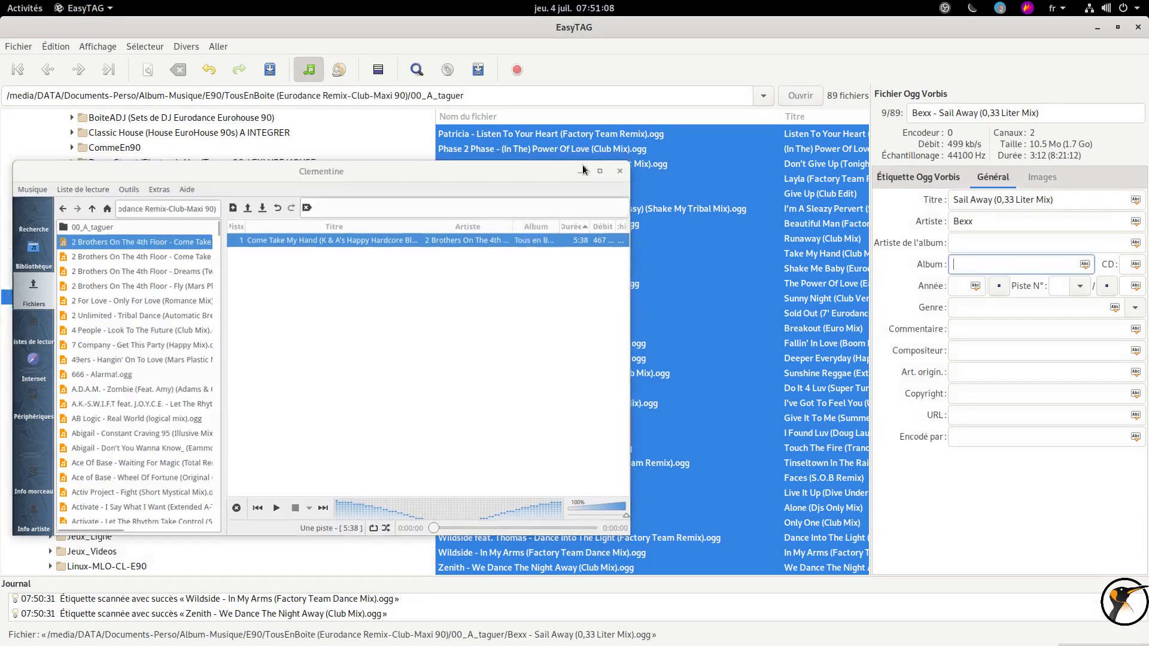
Paste "Tous en Boite" as the album and apply it to all the selected files
{"action": "left_click", "coordinate": [971, 268]}
{"action": "key", "text": "ctrl+v"}
{"action": "left_click", "coordinate": [1083, 269]}
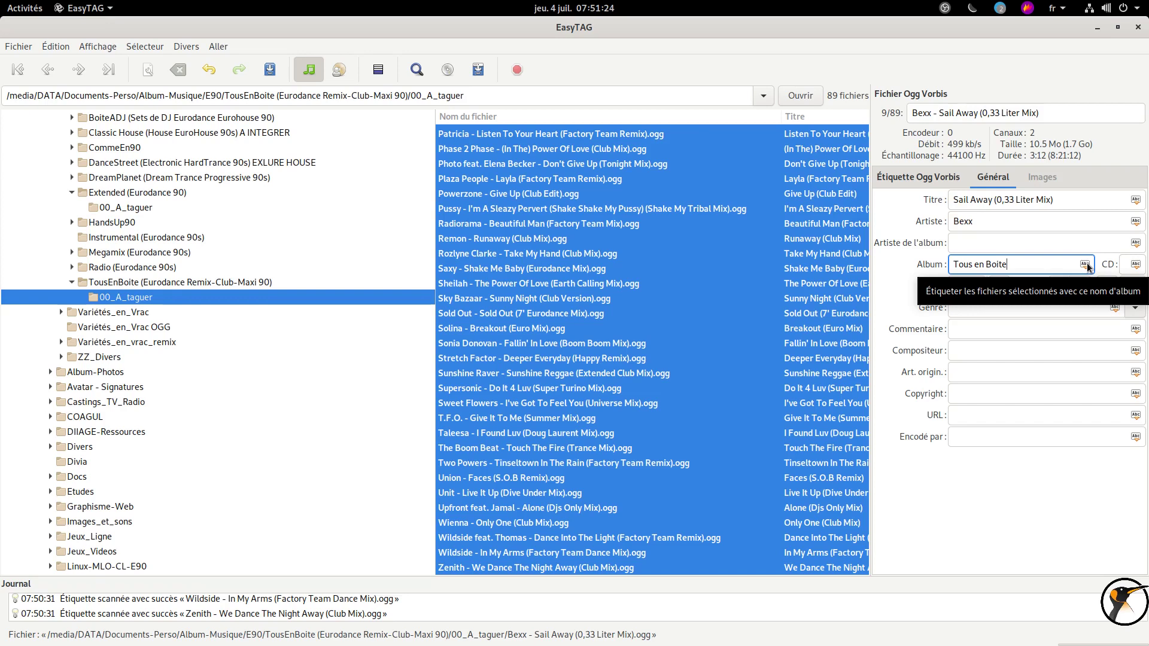
{"action": "left_click", "coordinate": [1085, 264]}
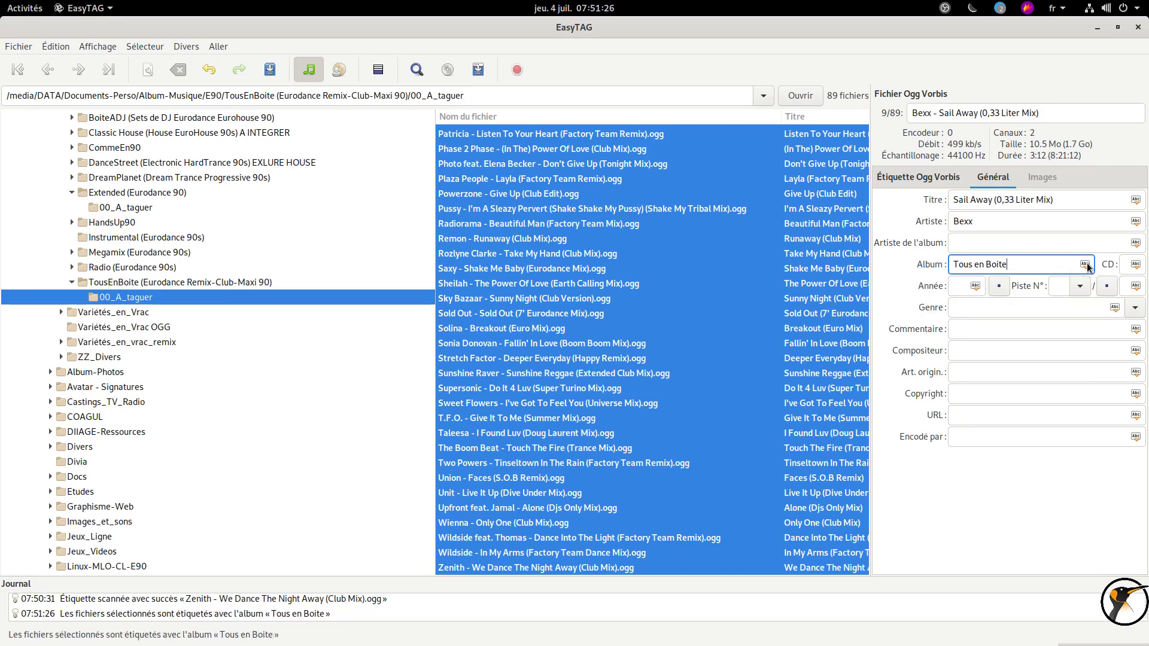
Set the genre to Eurodance and apply both the genre and the album to all the selected files
{"action": "left_click", "coordinate": [1094, 304]}
{"action": "type", "text": "Eur"}
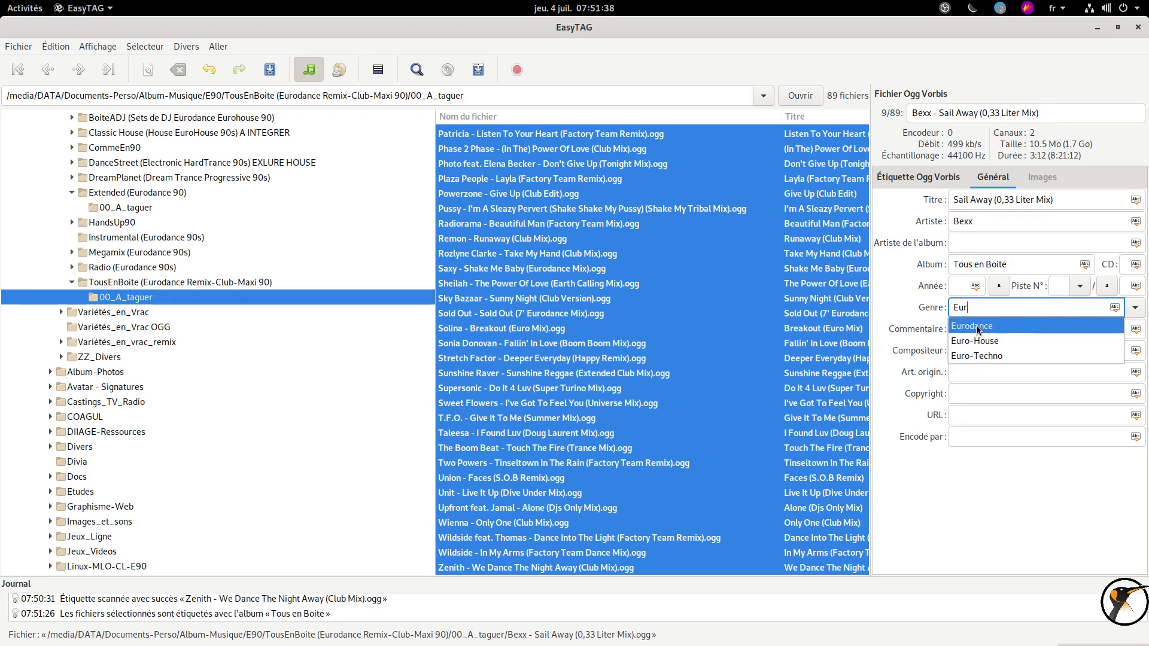
{"action": "left_click", "coordinate": [975, 326]}
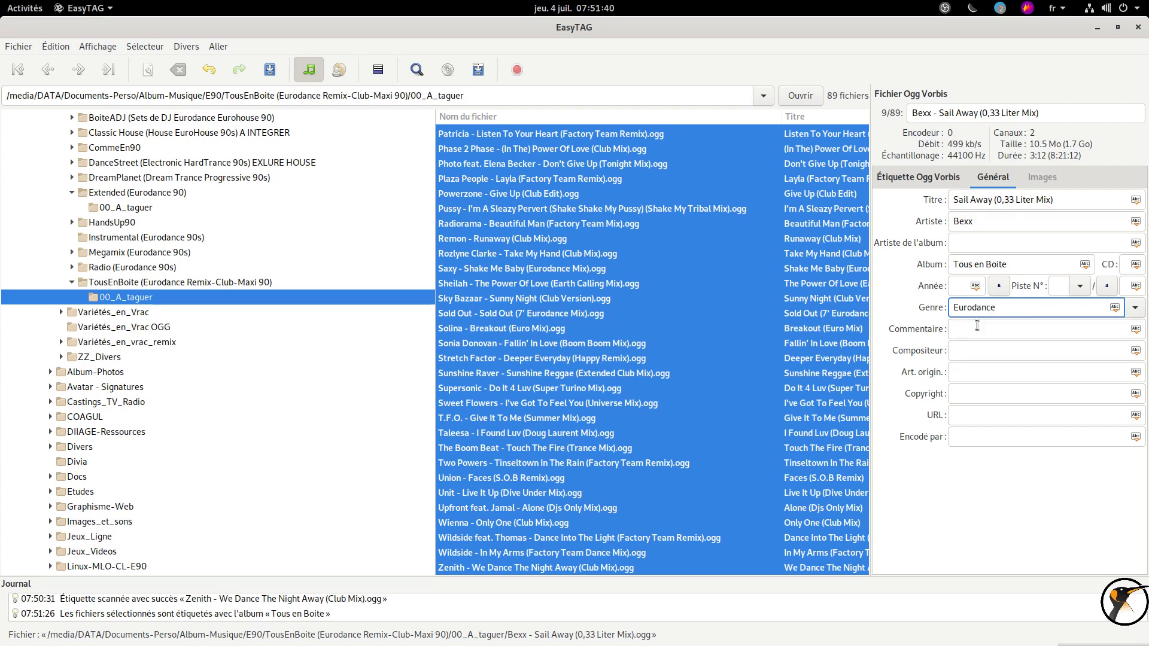
{"action": "left_click", "coordinate": [1117, 309]}
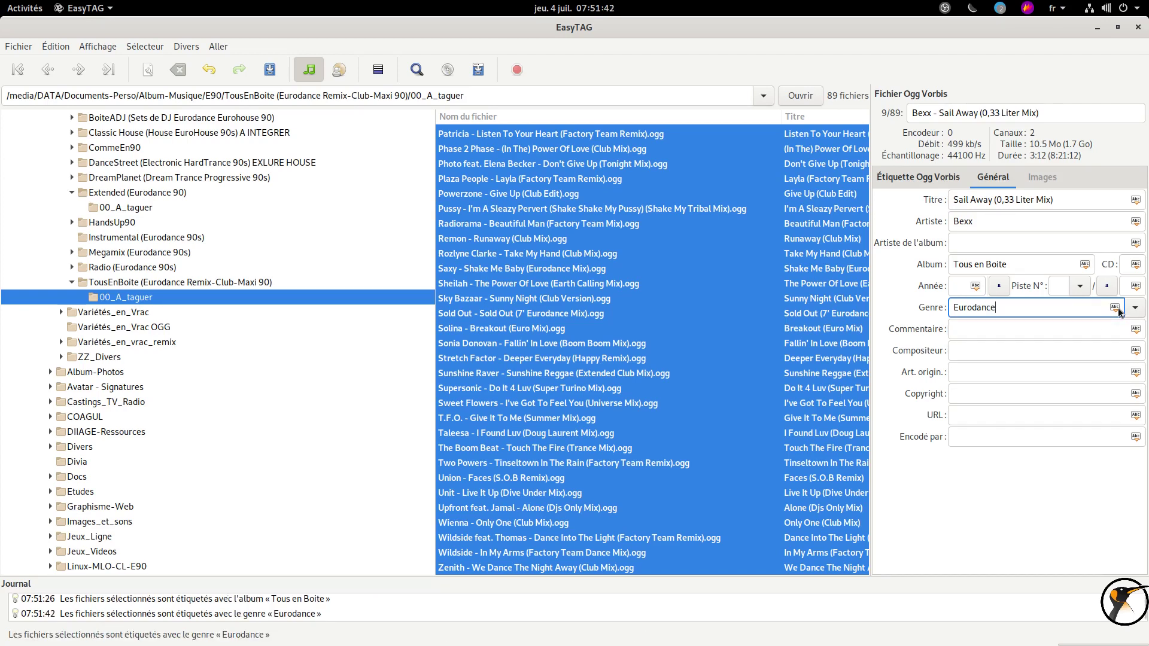
{"action": "left_click", "coordinate": [1117, 309]}
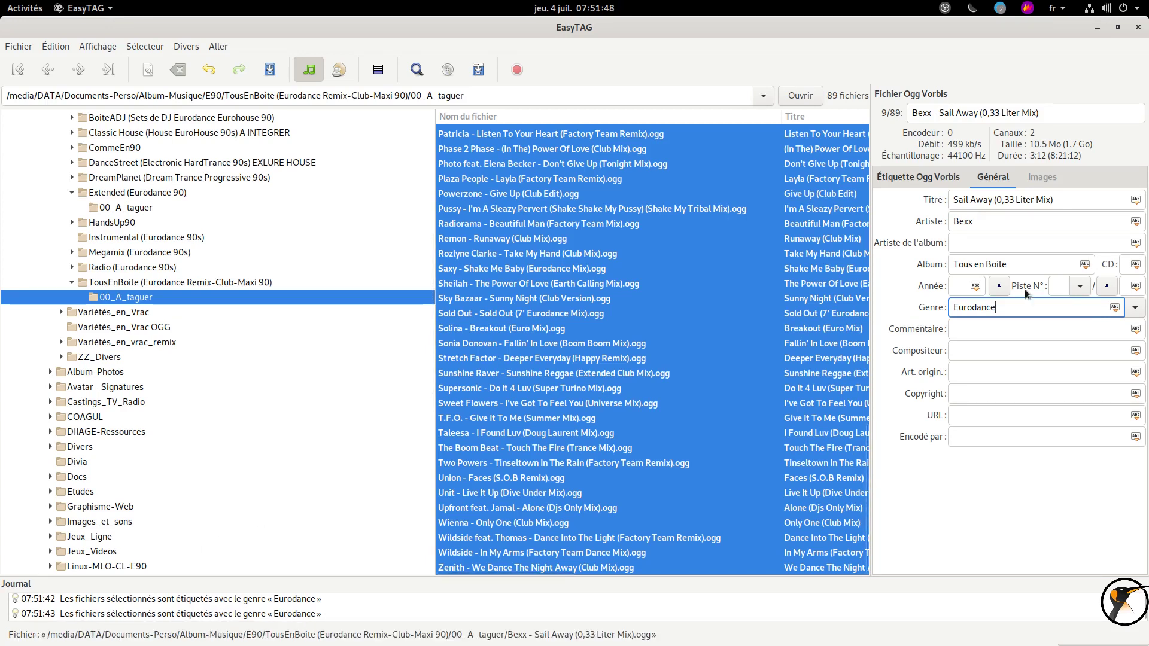
{"action": "left_click", "coordinate": [1085, 265]}
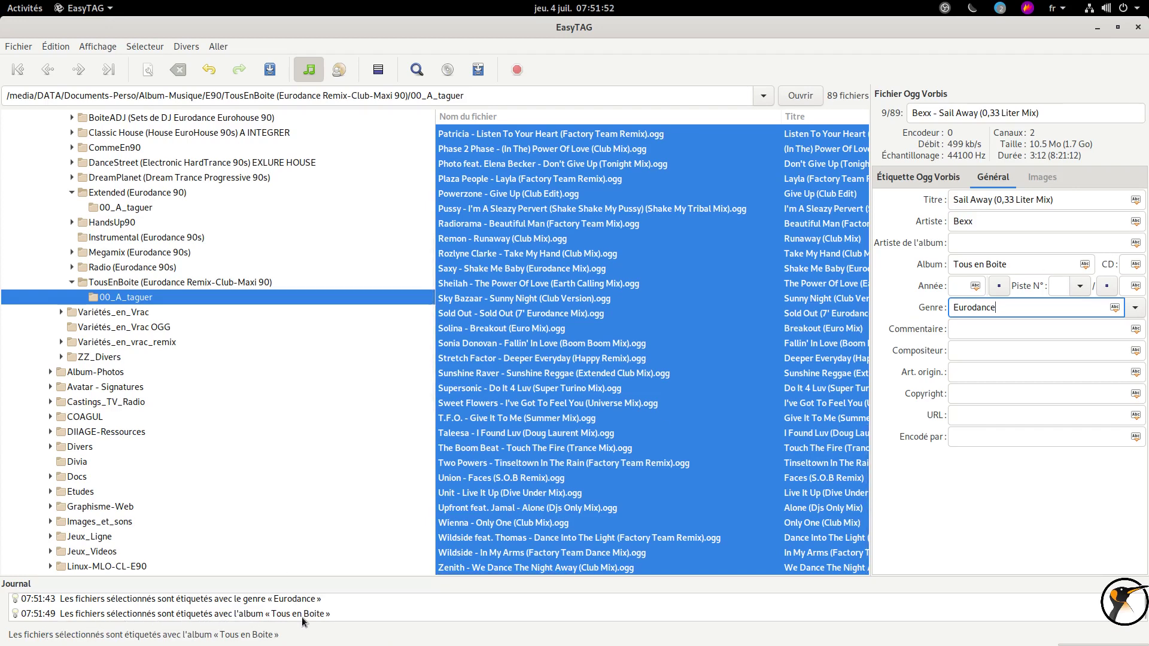
Clear the comment, composer, original artist, copyright, URL and encoded-by tags from all the selected files
{"action": "left_click", "coordinate": [1135, 330]}
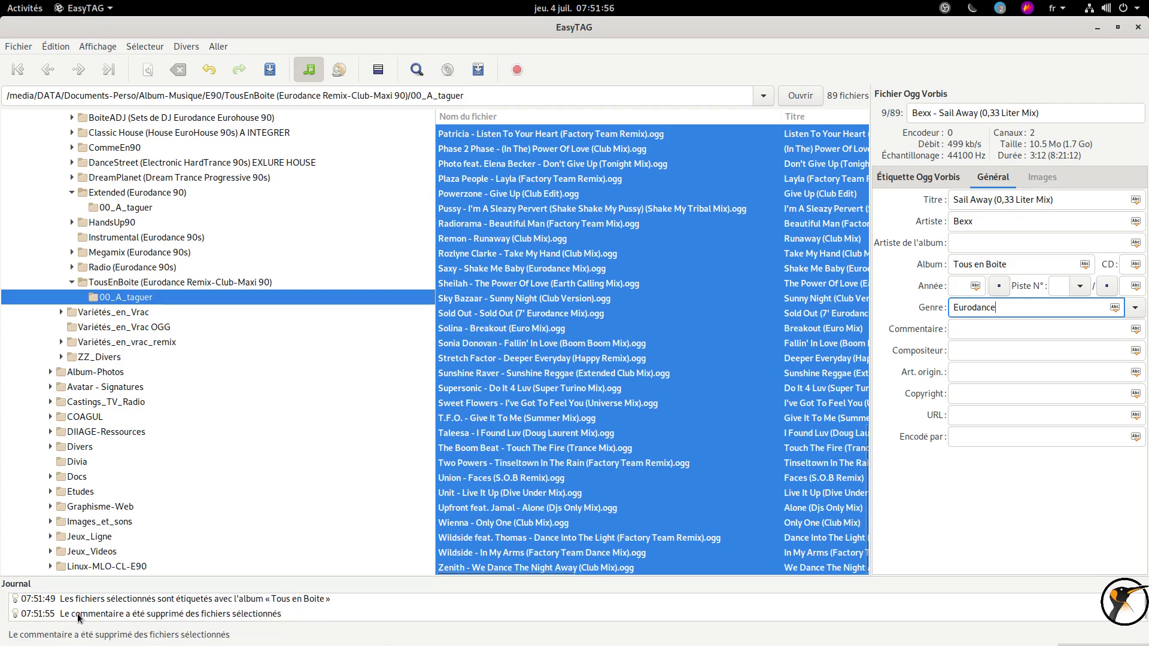
{"action": "left_click", "coordinate": [1135, 350]}
{"action": "left_click", "coordinate": [1136, 372]}
{"action": "left_click", "coordinate": [1135, 393]}
{"action": "left_click", "coordinate": [1135, 415]}
{"action": "left_click", "coordinate": [1135, 437]}
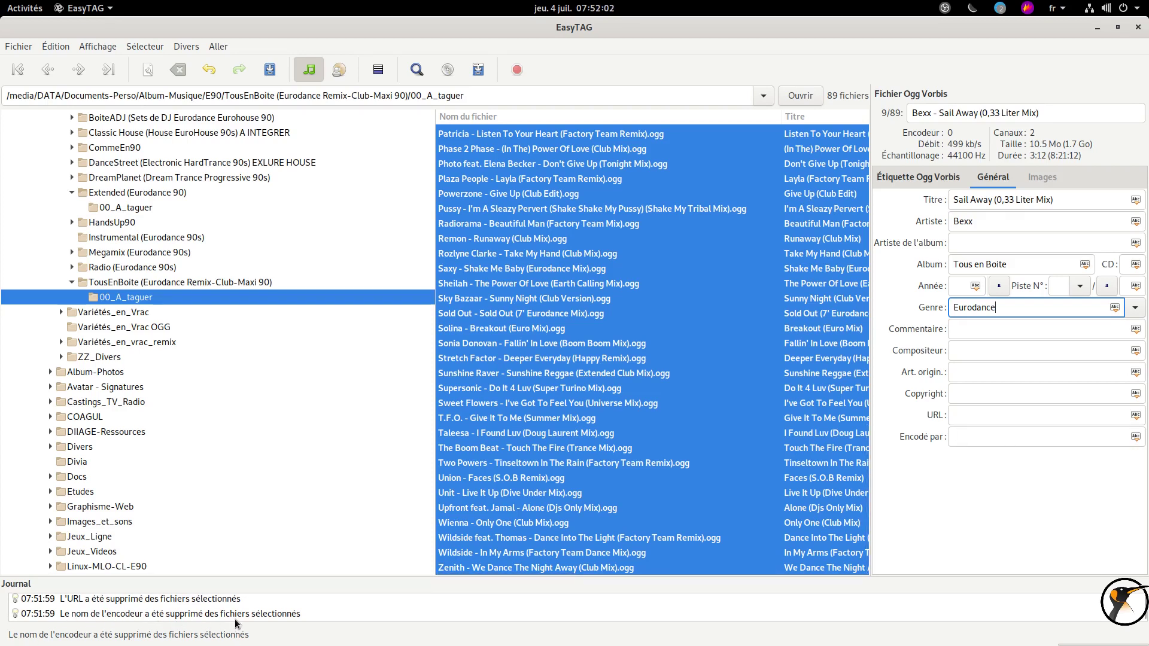
{"action": "left_click", "coordinate": [990, 441]}
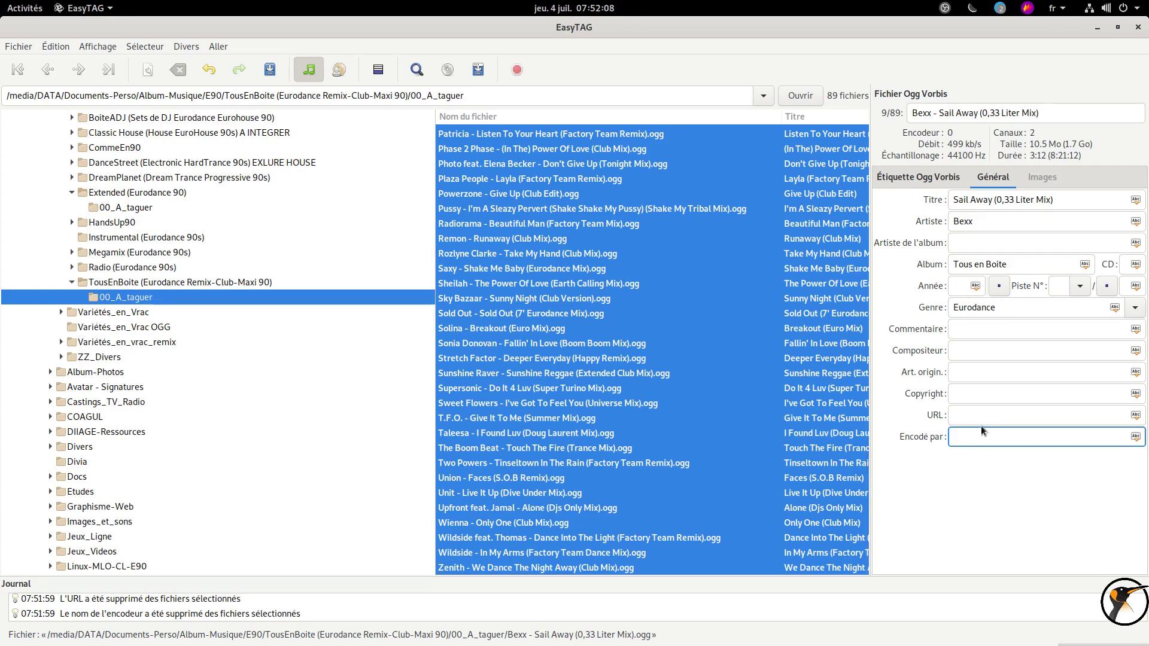
Show the file's image list, then briefly play the playlist track in Clementine with the volume lowered to examine its cover art
{"action": "left_click", "coordinate": [1043, 177]}
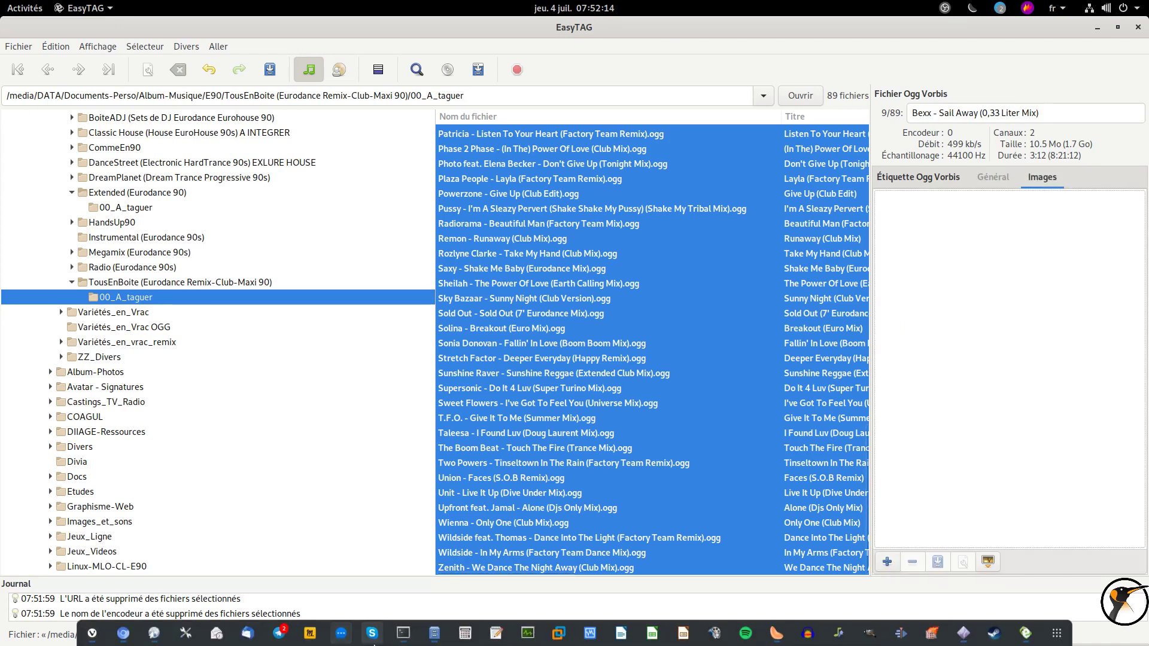
{"action": "left_click", "coordinate": [775, 634]}
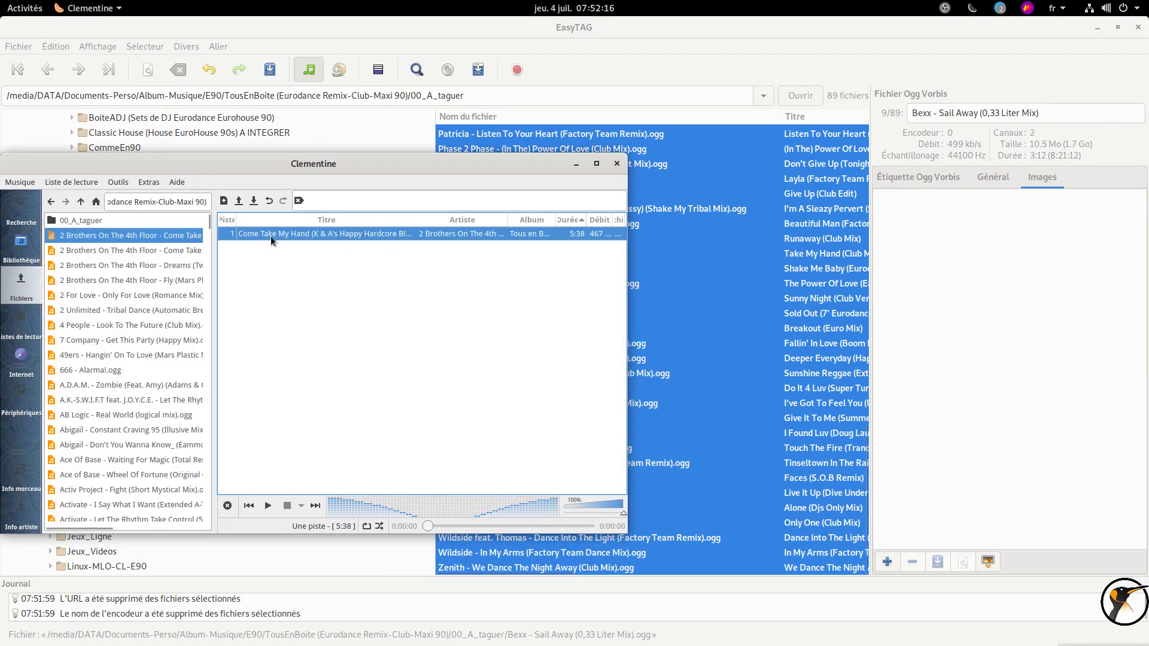
{"action": "left_click_drag", "start_coordinate": [599, 509], "coordinate": [565, 508]}
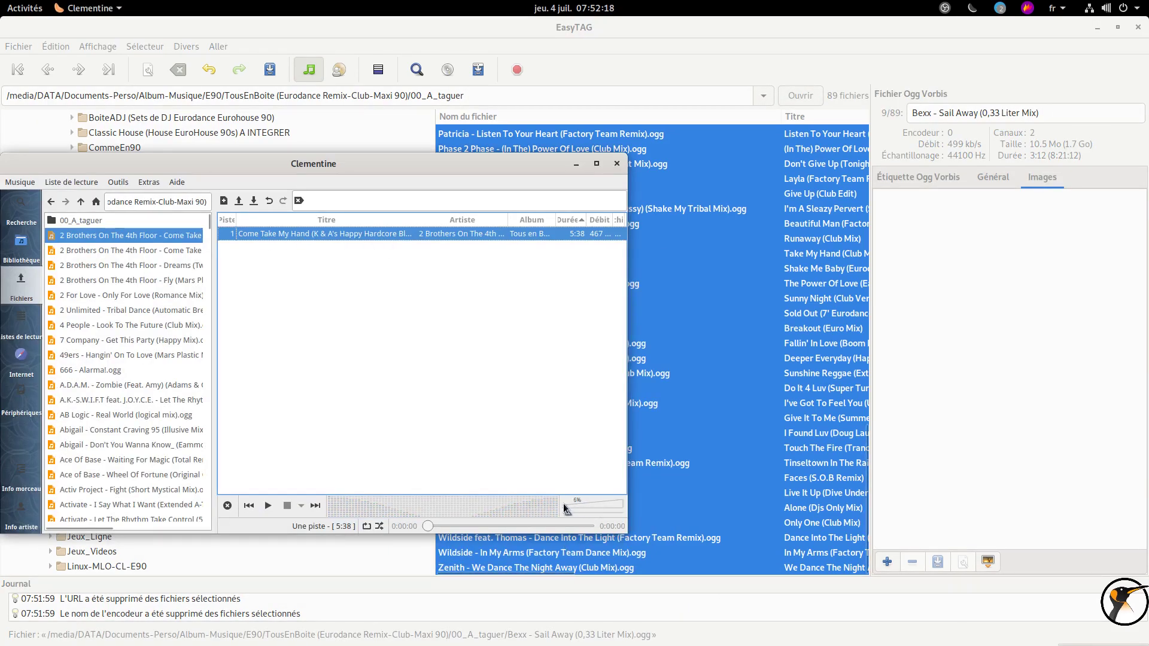
{"action": "double_click", "coordinate": [343, 235]}
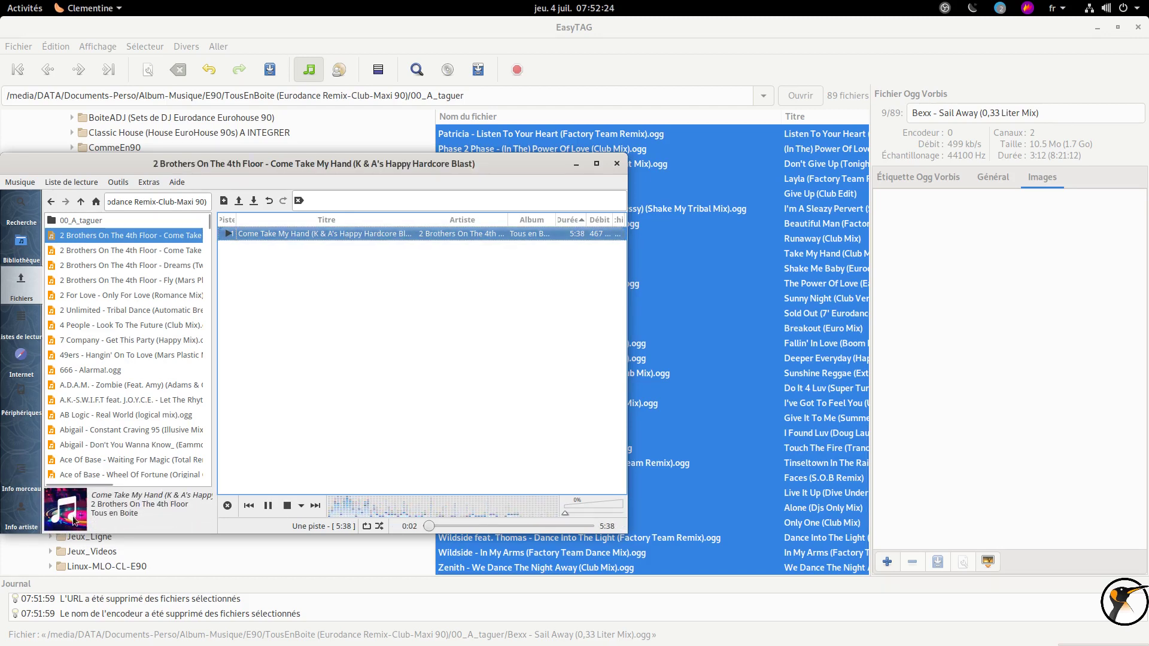
{"action": "left_click", "coordinate": [268, 506]}
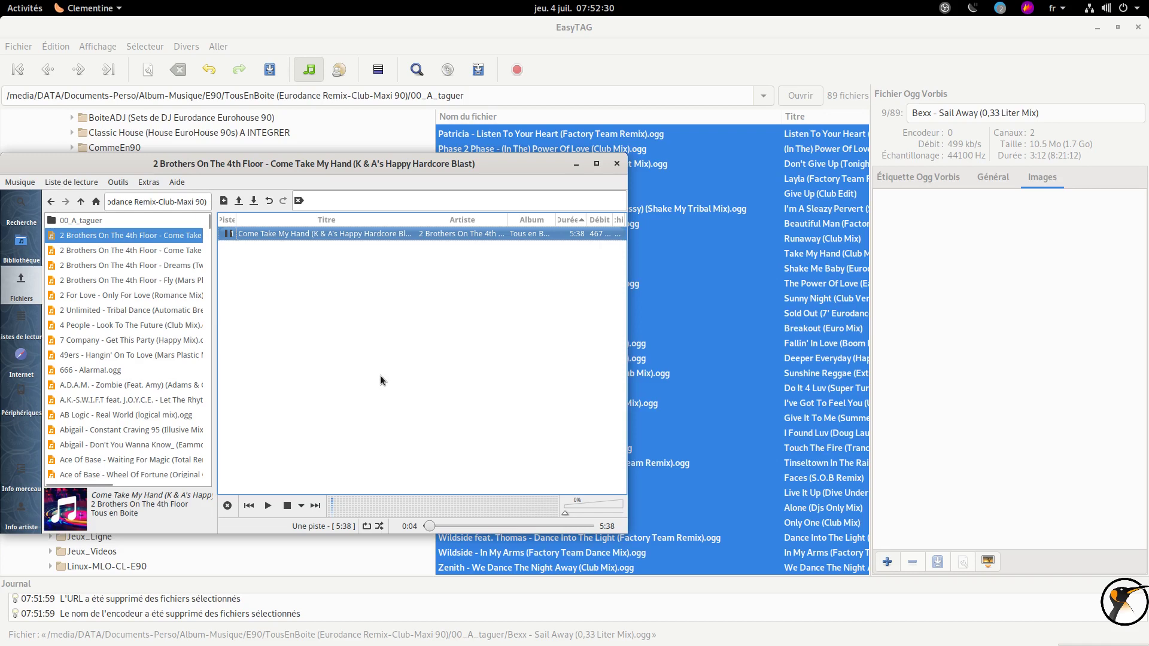
{"action": "left_click", "coordinate": [575, 164]}
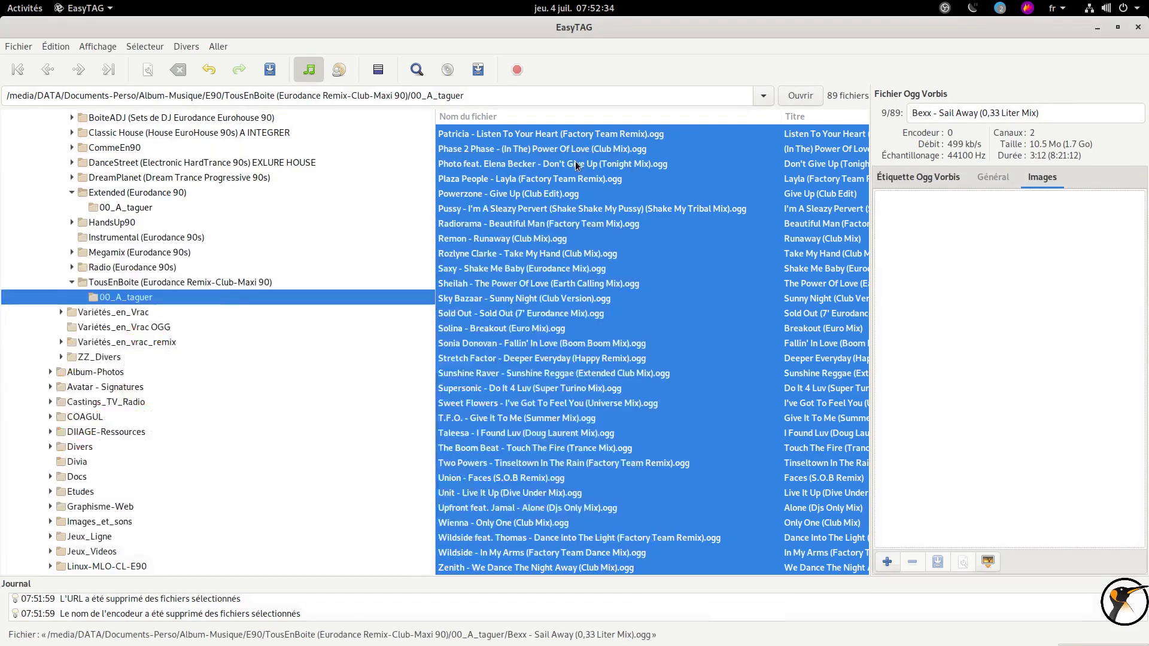
Add 00_musicIcon.jpg as the cover image and apply it to all the selected files
{"action": "left_click", "coordinate": [887, 563]}
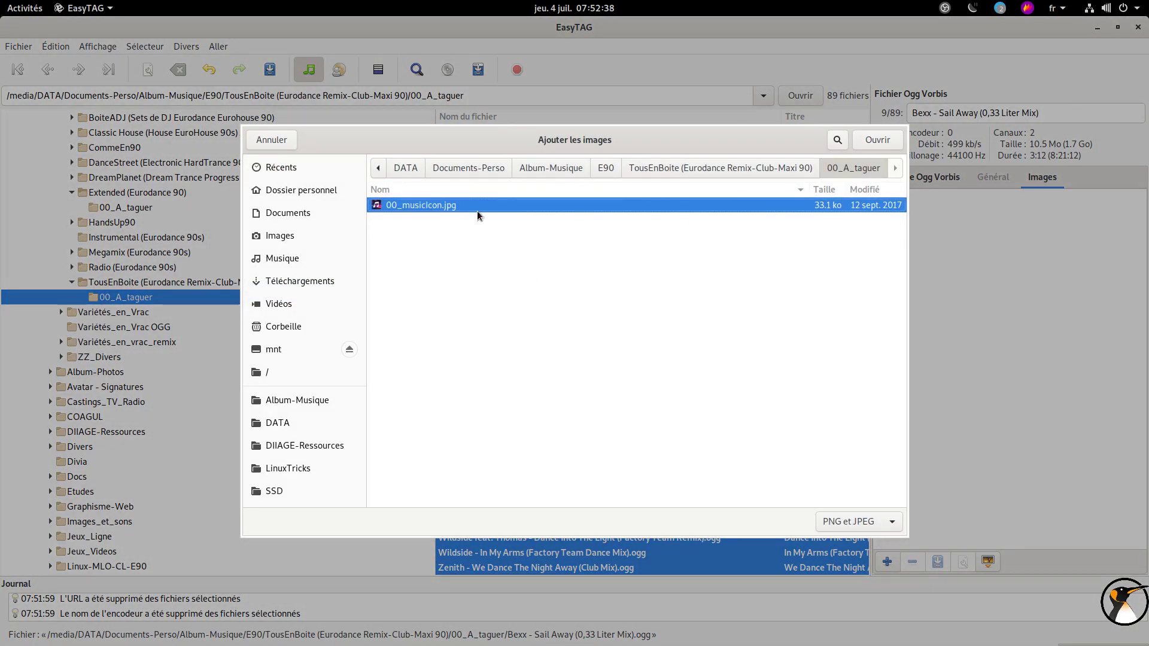
{"action": "left_click", "coordinate": [877, 140]}
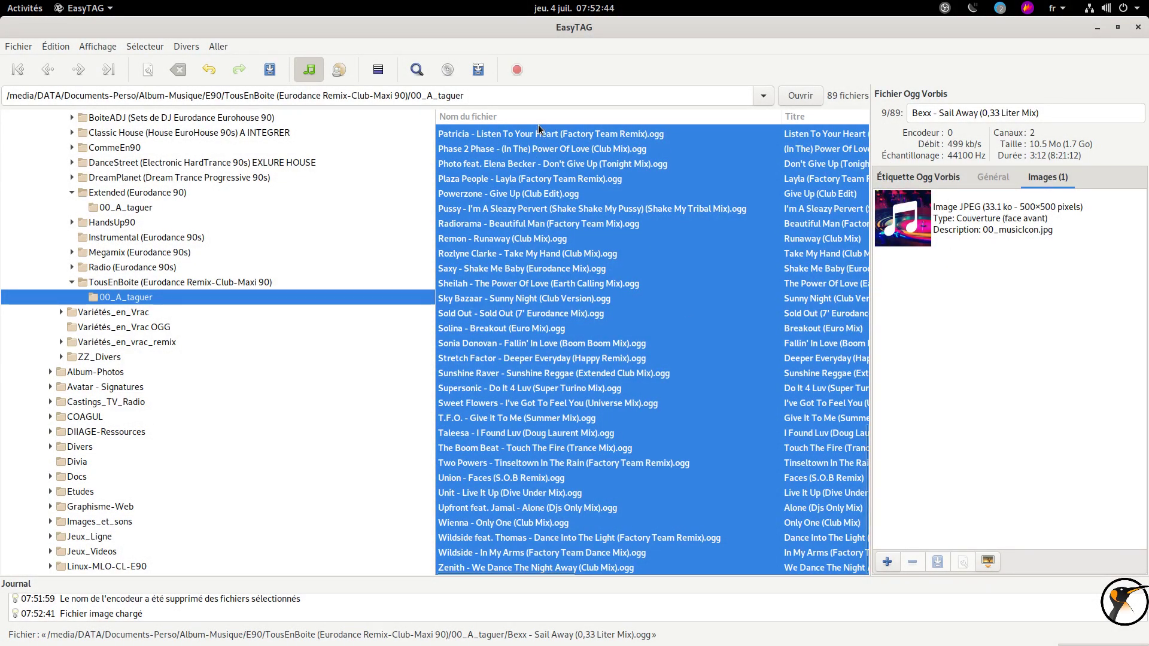
{"action": "left_click", "coordinate": [985, 563]}
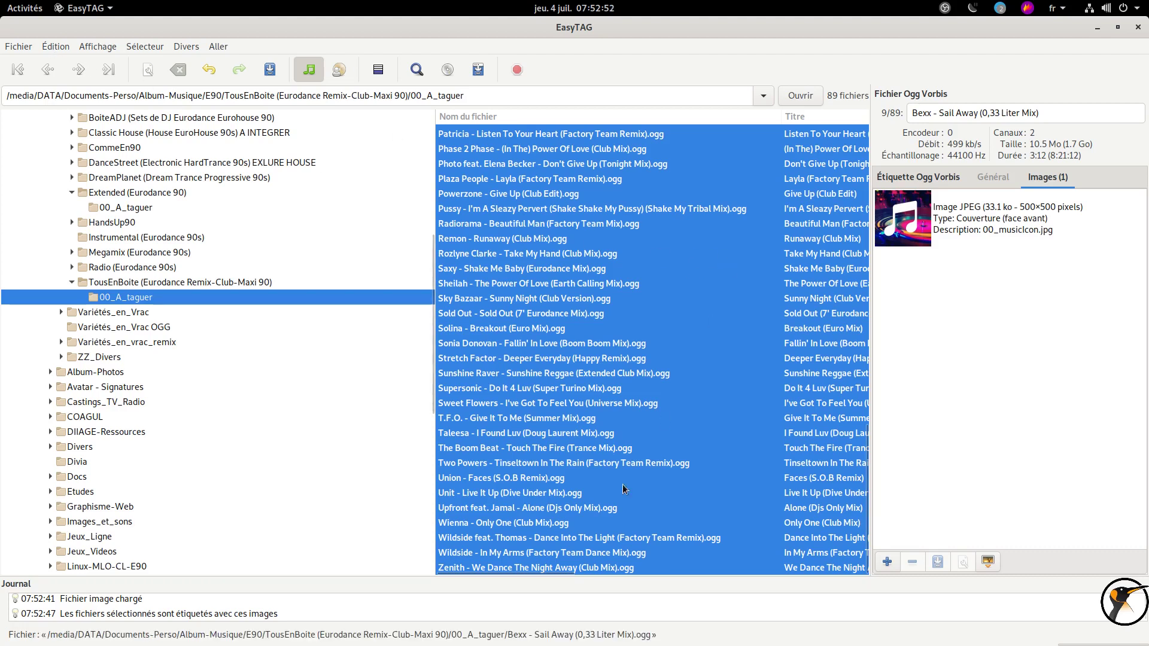
Force the saving of all the selected files to write their new tags
{"action": "left_click_drag", "start_coordinate": [558, 573], "coordinate": [526, 572]}
{"action": "left_click", "coordinate": [13, 48]}
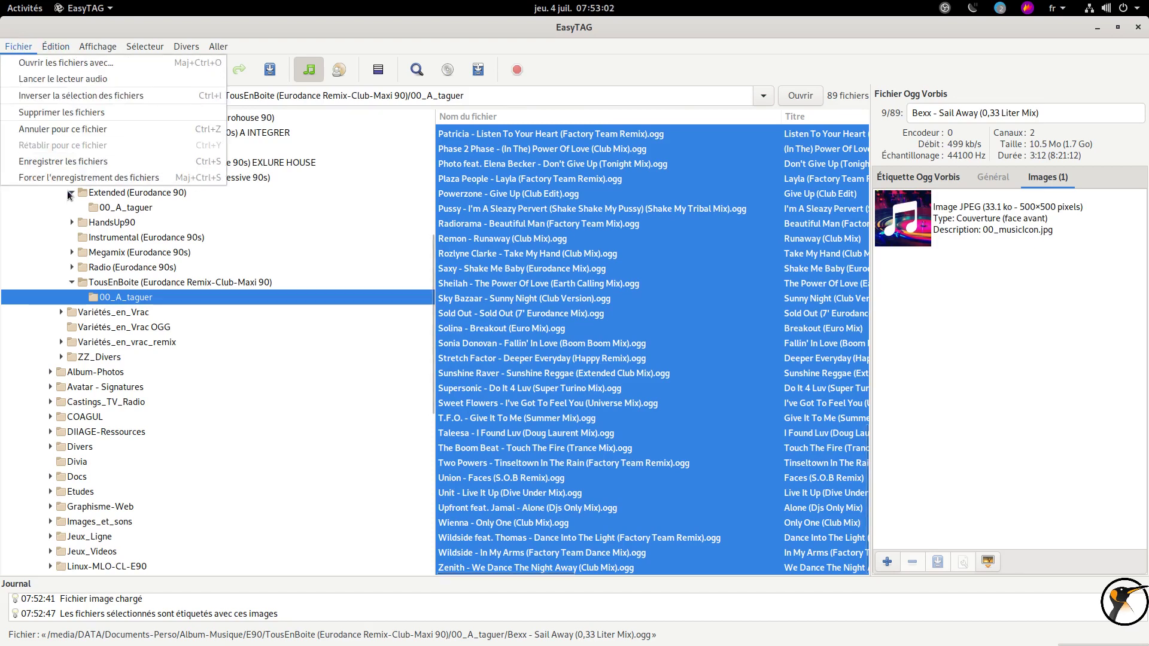
{"action": "left_click", "coordinate": [68, 179]}
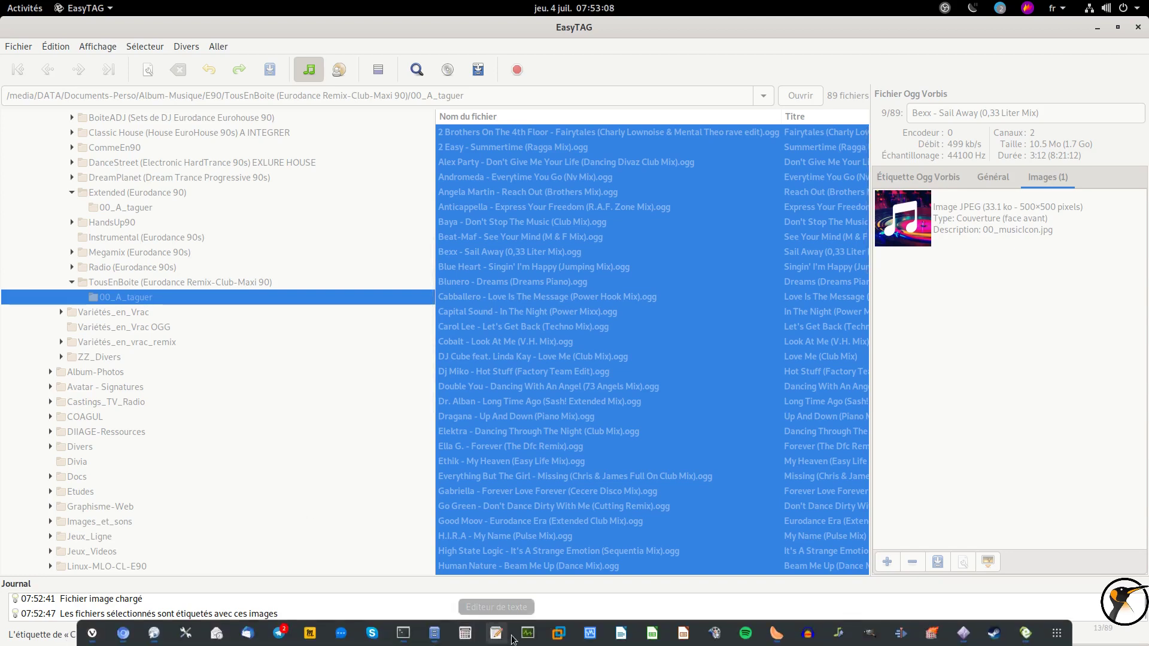
Switch to the Files window and examine the sizes and modification times of the OGG files in 00_A_taguer
{"action": "left_click", "coordinate": [435, 633]}
{"action": "left_click_drag", "start_coordinate": [889, 60], "coordinate": [840, 81]}
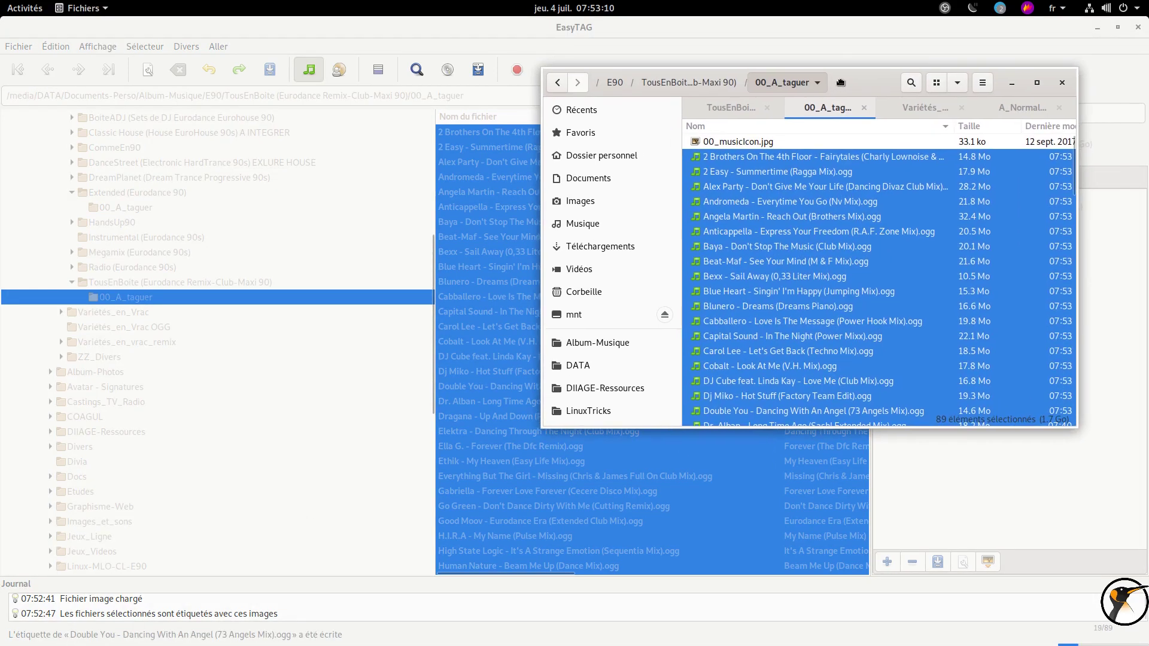
{"action": "left_click", "coordinate": [808, 186]}
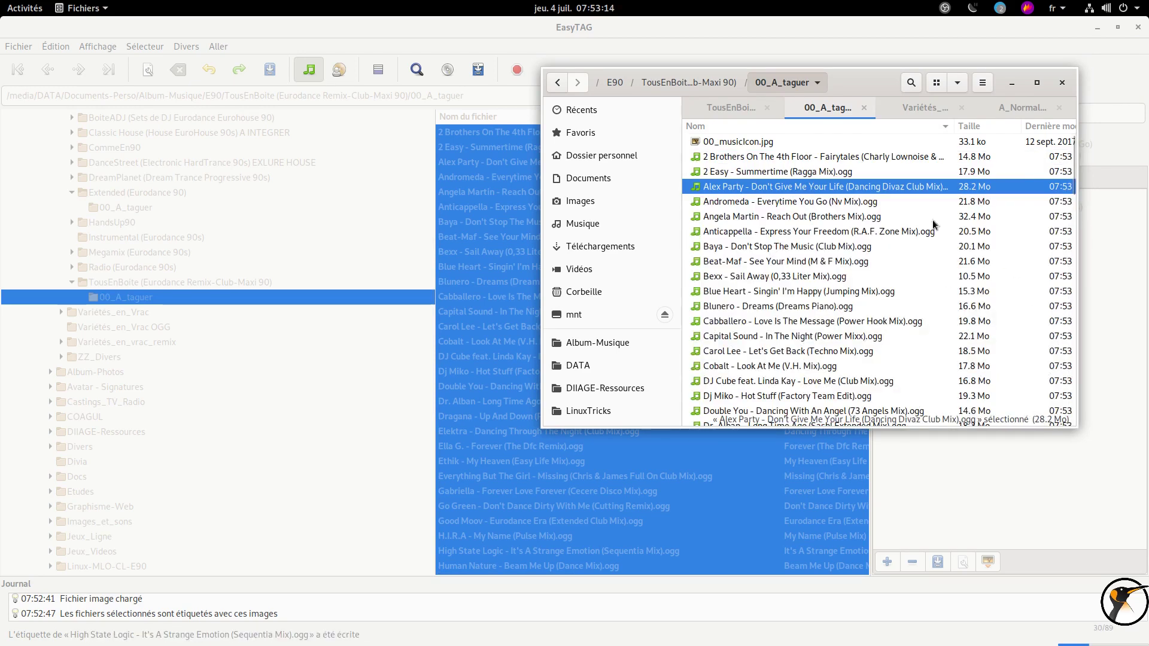
Switch to Clementine, add Beat-Maf - See Your Mind (M & F Mix).ogg from the 00_A_taguer folder to the playlist, and examine its tags in the track description
{"action": "left_click", "coordinate": [718, 632]}
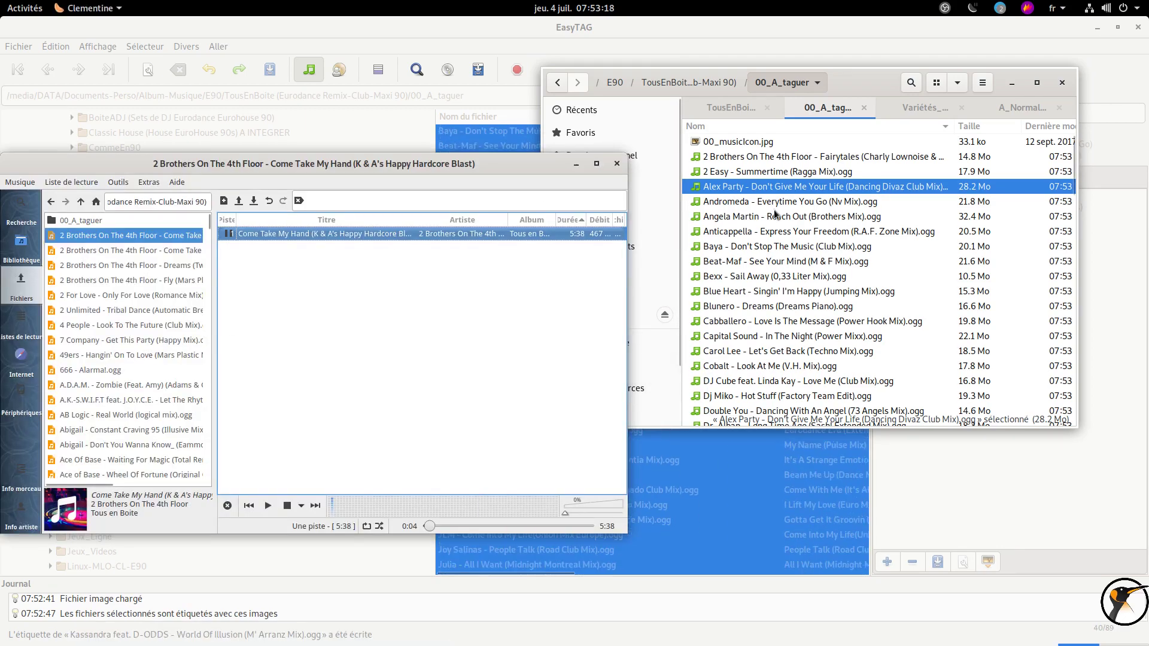
{"action": "left_click_drag", "start_coordinate": [772, 263], "coordinate": [378, 322]}
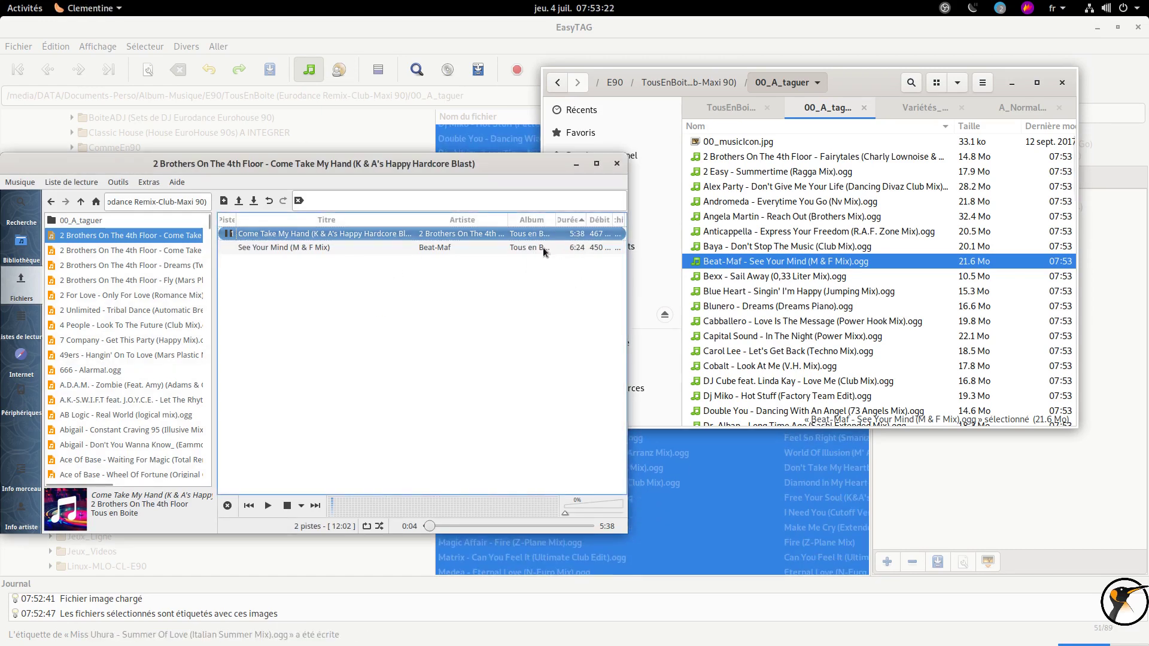
{"action": "left_click", "coordinate": [446, 248]}
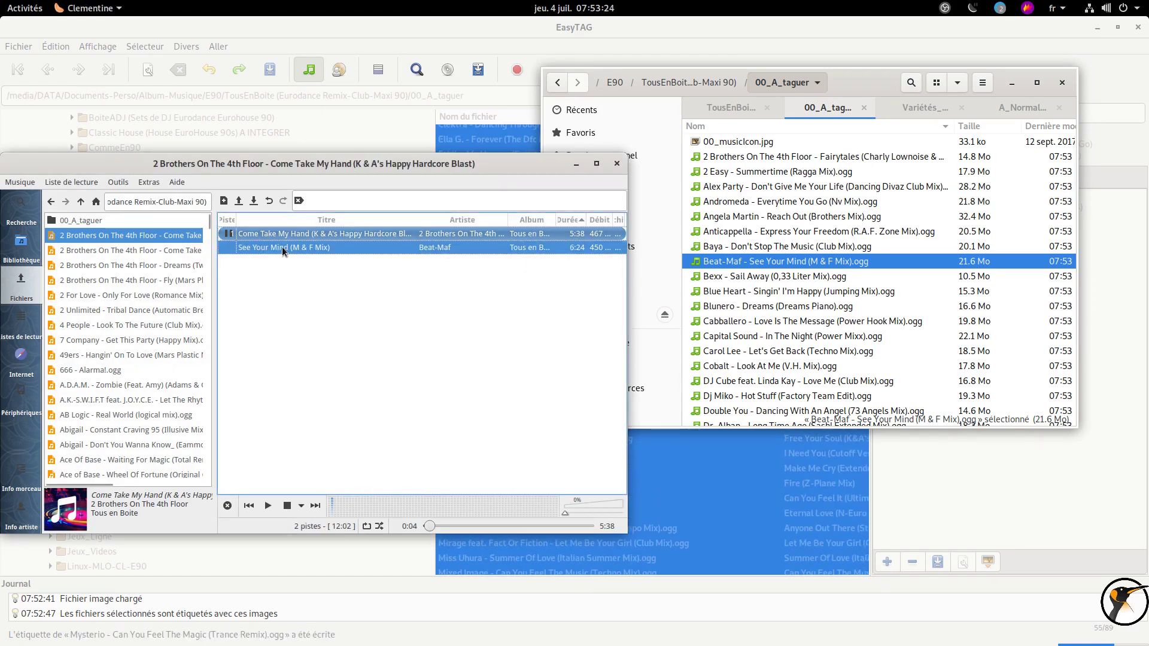
{"action": "right_click", "coordinate": [446, 248]}
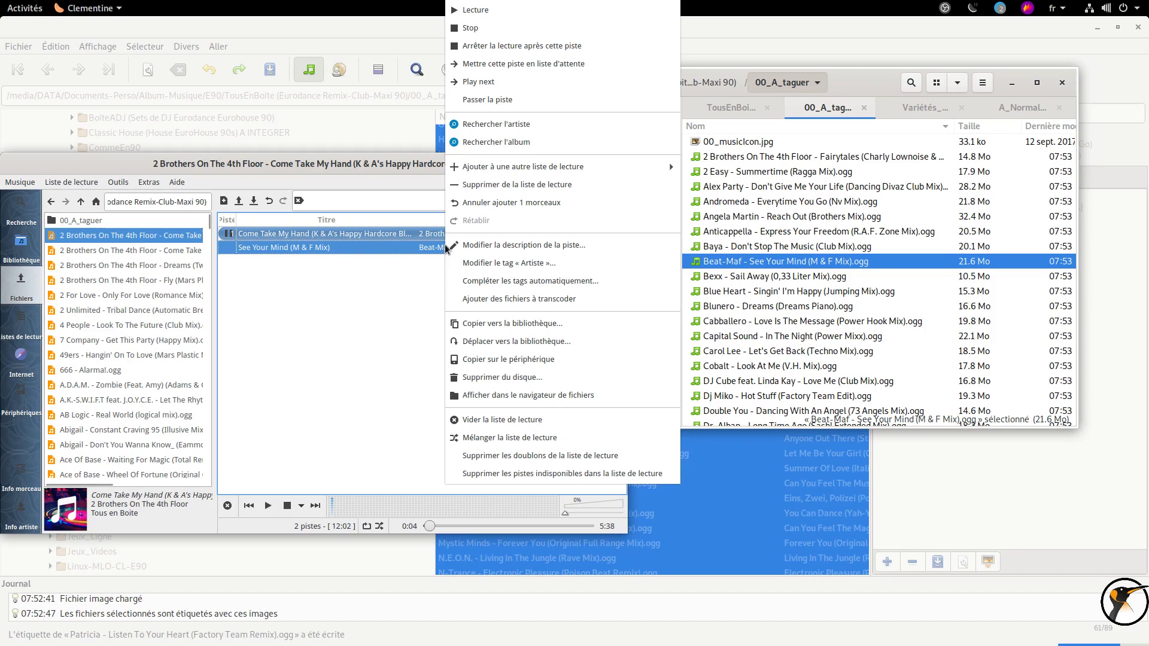
{"action": "left_click", "coordinate": [482, 245]}
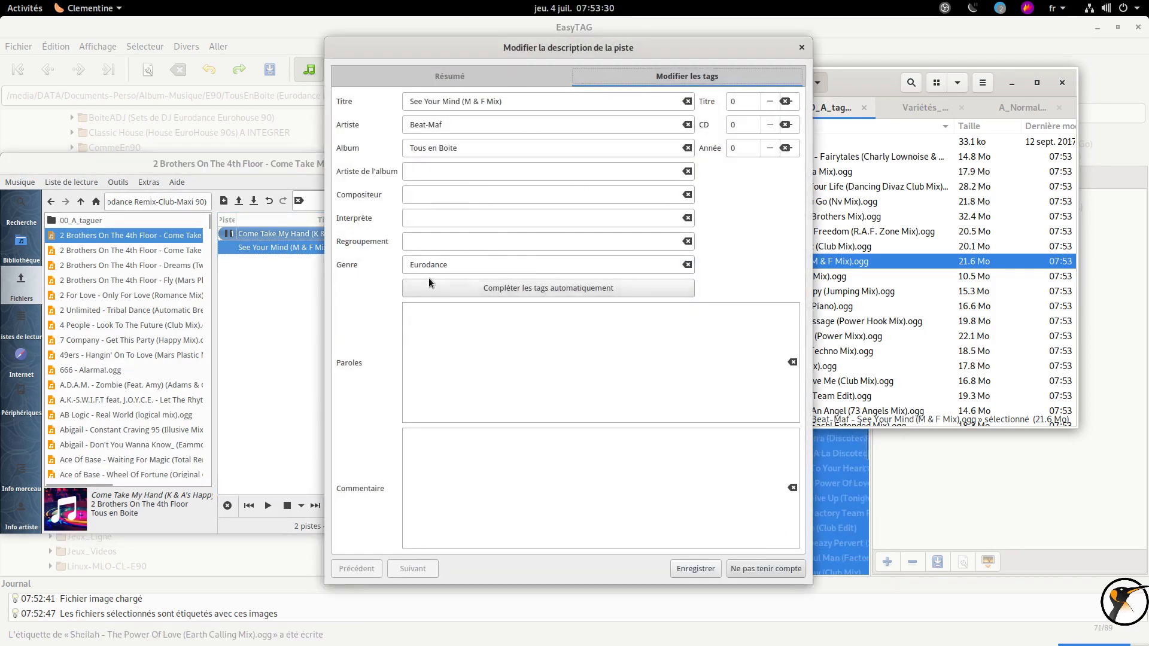
{"action": "key", "text": "Escape"}
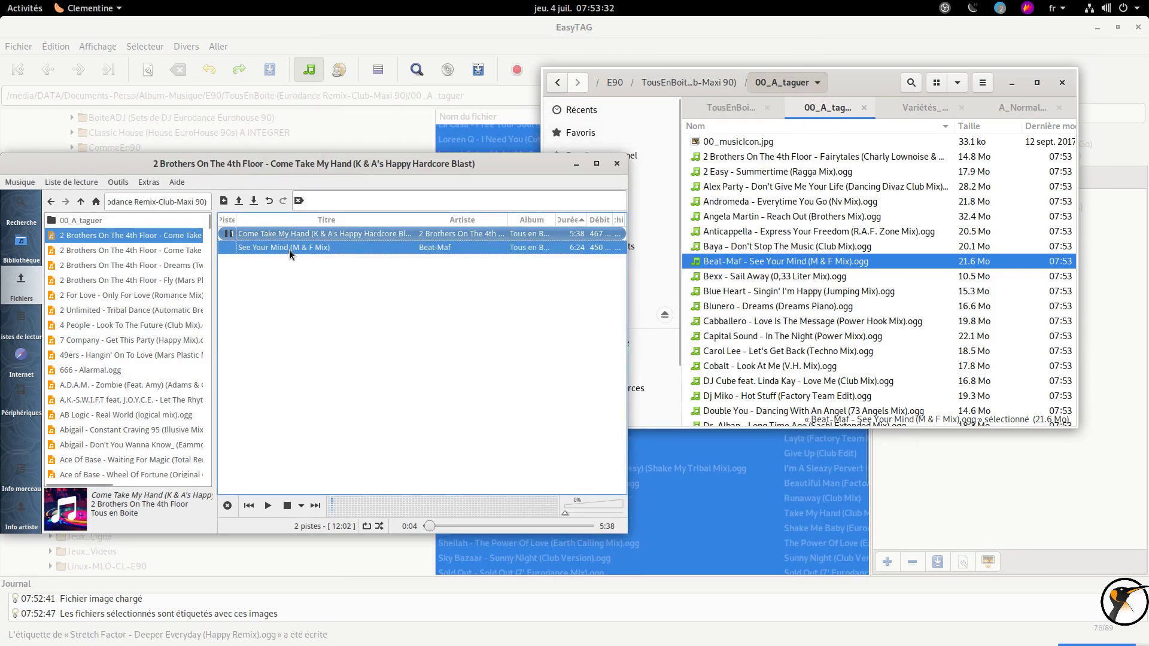
Briefly play See Your Mind (M & F Mix) to examine its cover art, and return to EasyTAG by closing Clementine and minimizing Files
{"action": "double_click", "coordinate": [289, 249]}
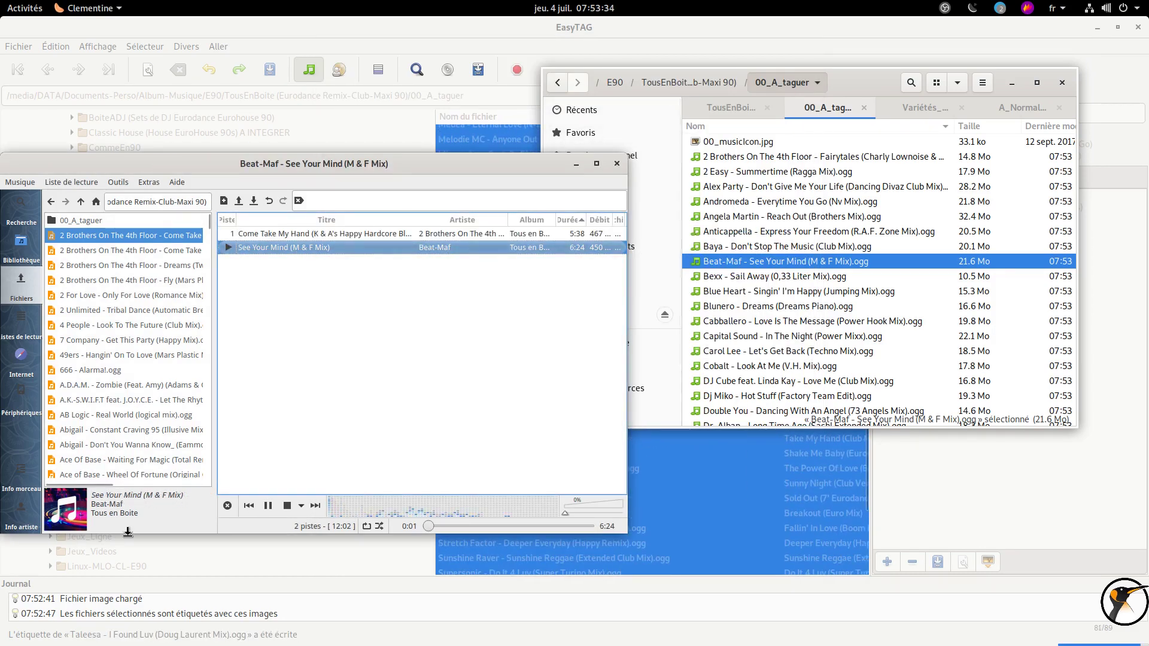
{"action": "left_click", "coordinate": [267, 506]}
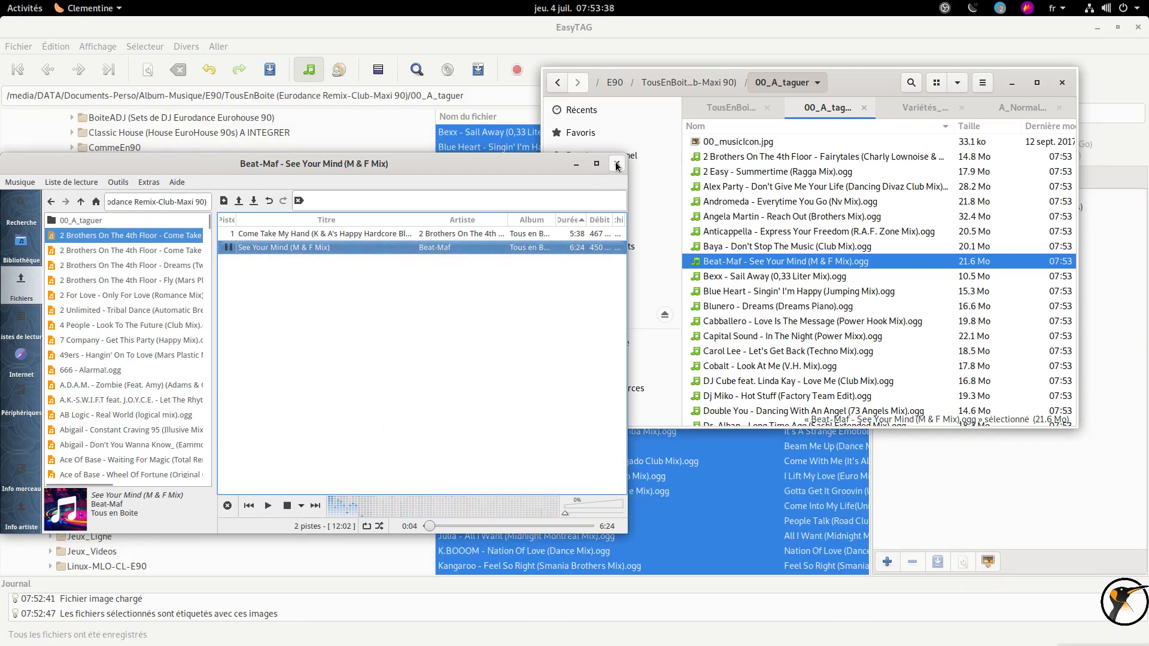
{"action": "left_click", "coordinate": [617, 165]}
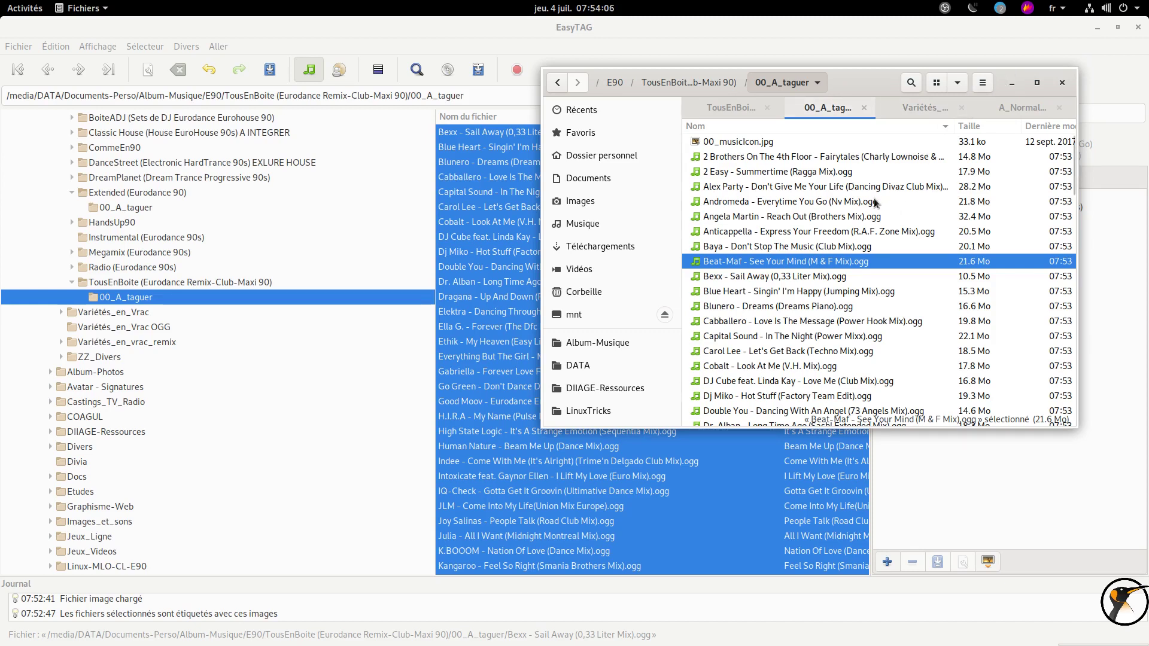
{"action": "left_click", "coordinate": [1012, 82]}
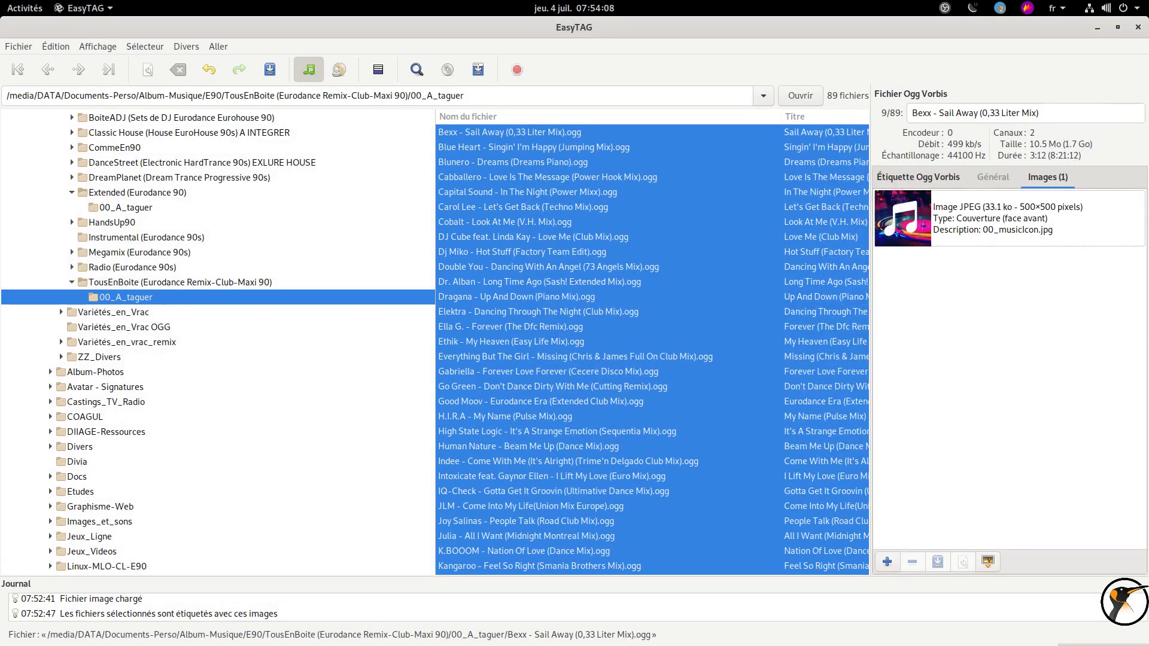